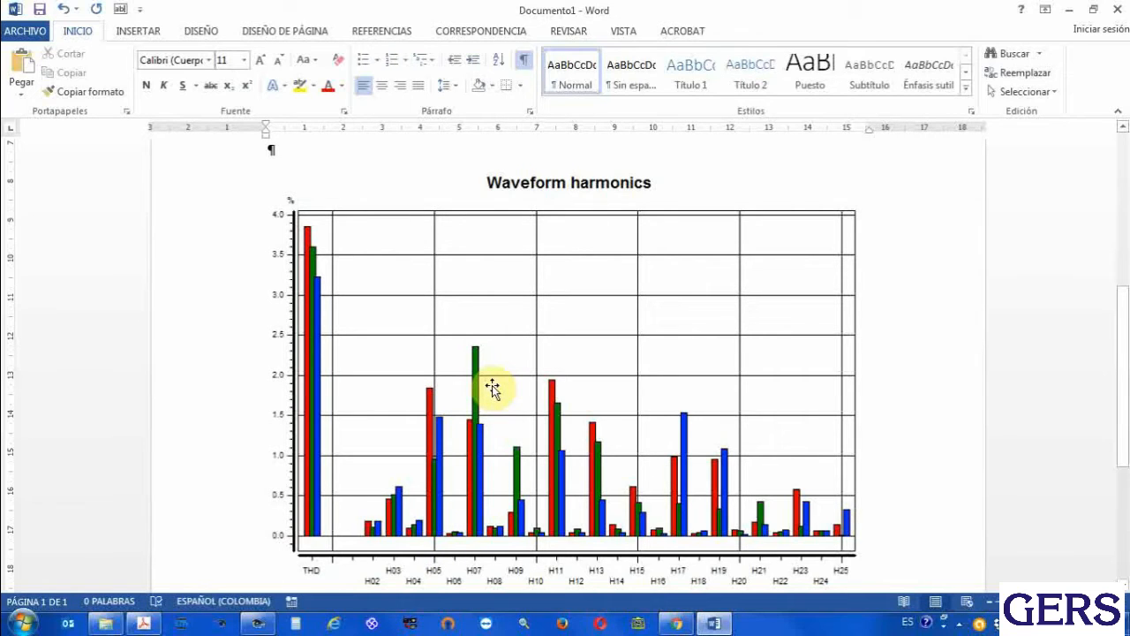
Switch to Dran-View and widen the Timeplot pane relative to the Event Details/Waveforms pane
{"action": "left_click", "coordinate": [257, 624]}
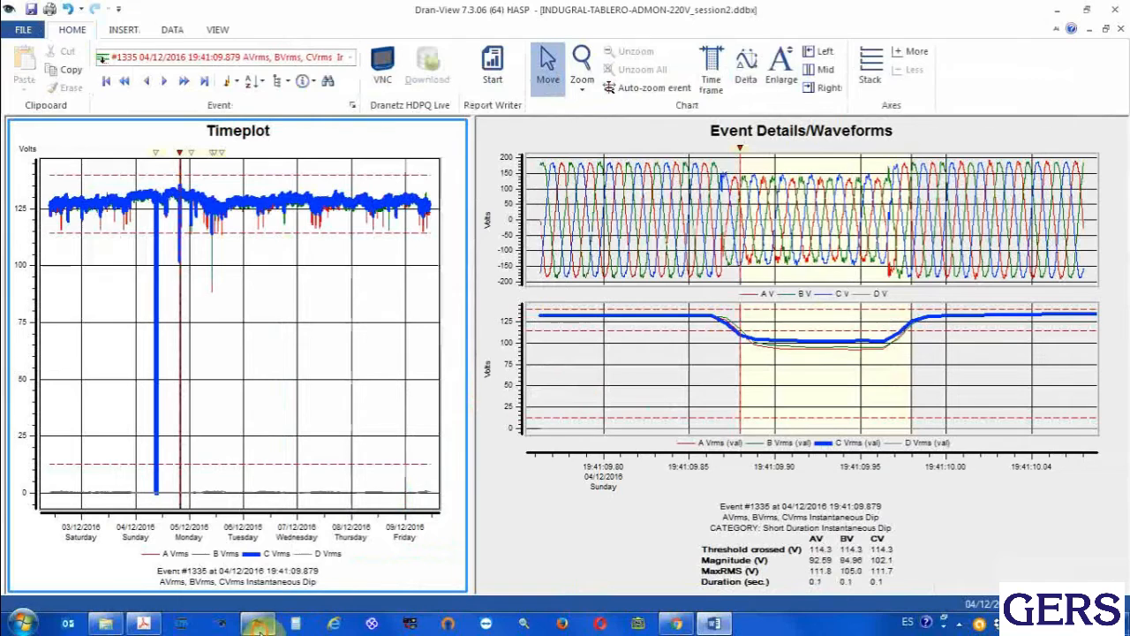
{"action": "mouse_move", "coordinate": [353, 427]}
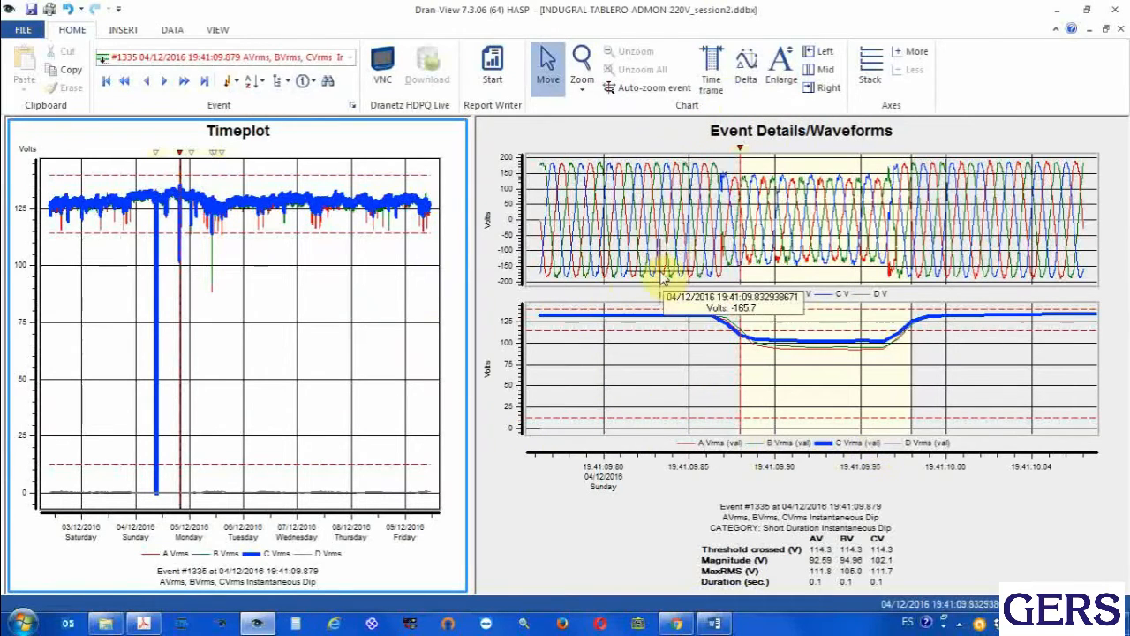
{"action": "left_click_drag", "start_coordinate": [473, 366], "coordinate": [552, 374]}
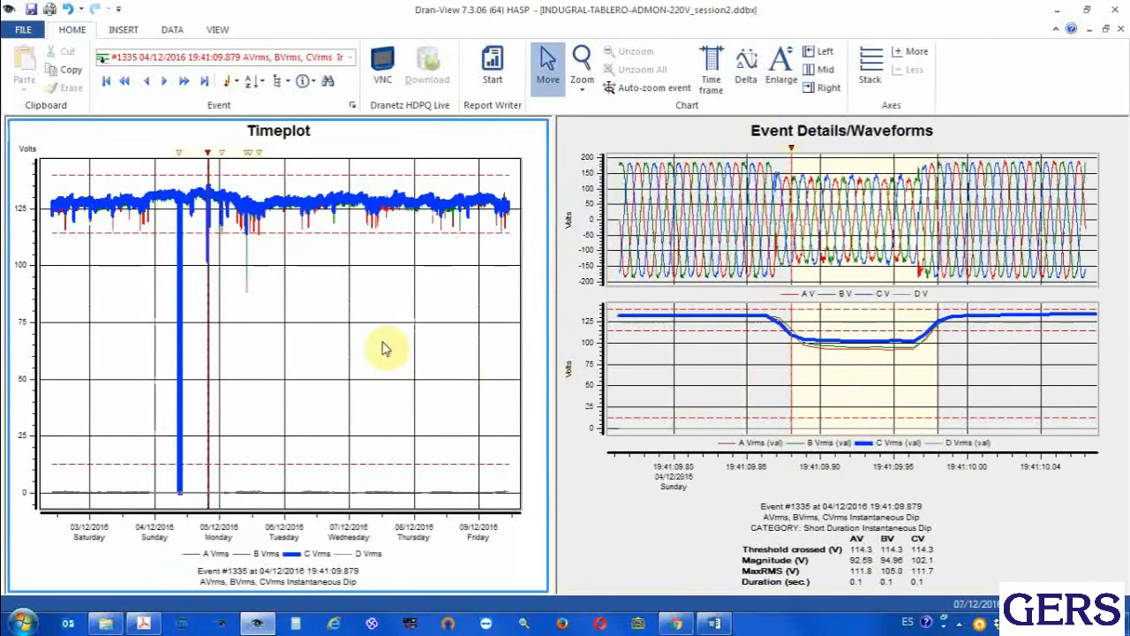
Open the Timeplot's chart properties and clear the Basic Metering channels
{"action": "left_click", "coordinate": [319, 294]}
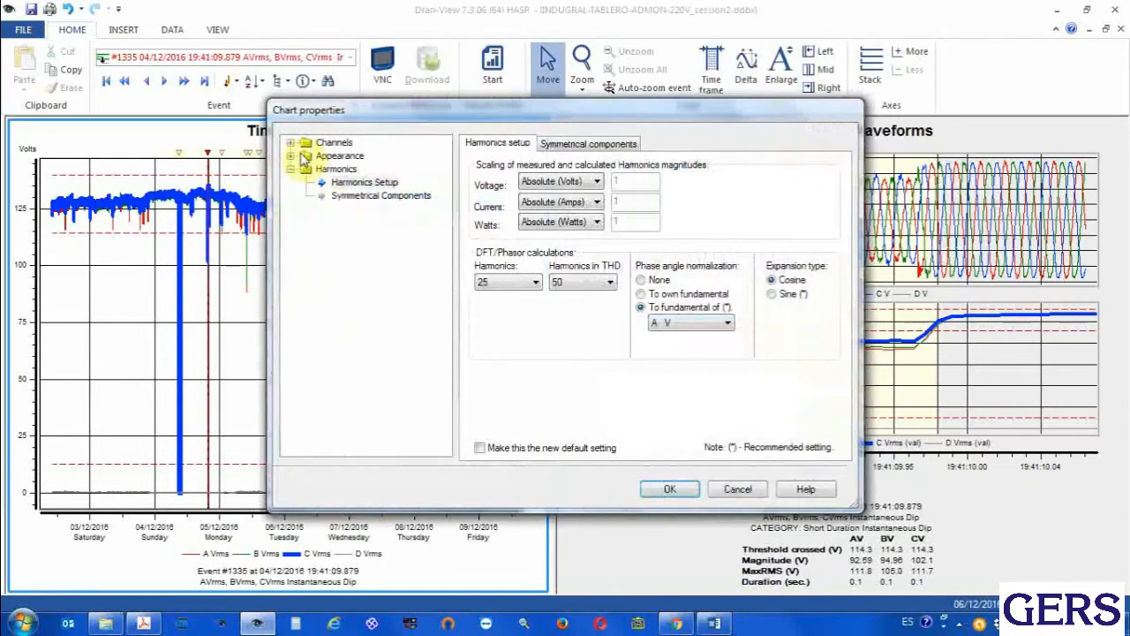
{"action": "left_click", "coordinate": [290, 142]}
{"action": "left_click", "coordinate": [307, 156]}
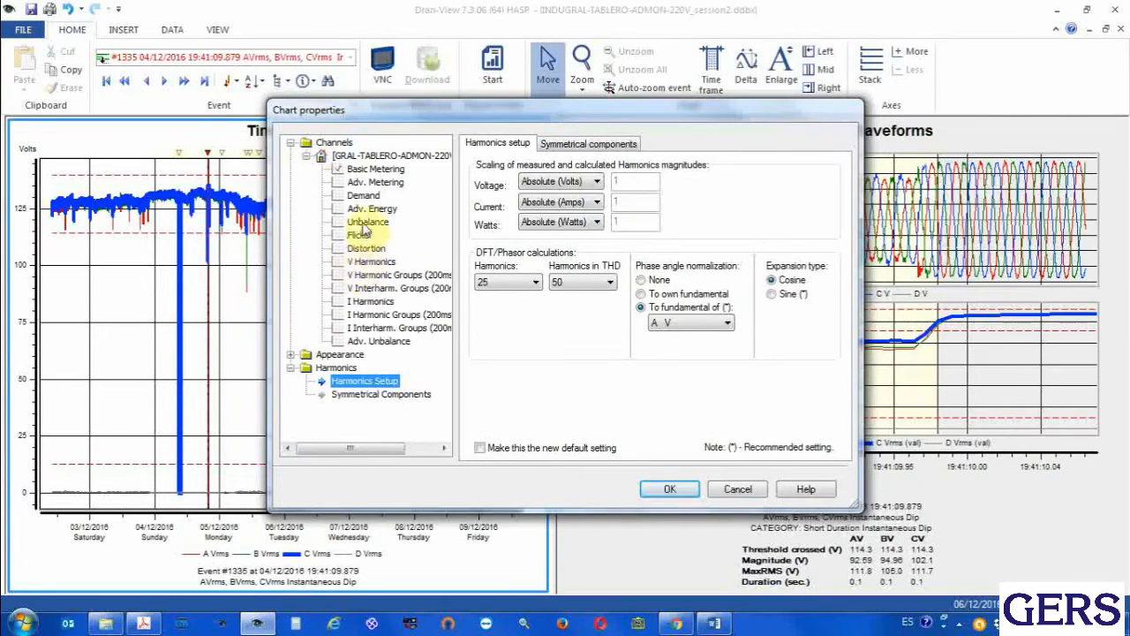
{"action": "left_click", "coordinate": [364, 250]}
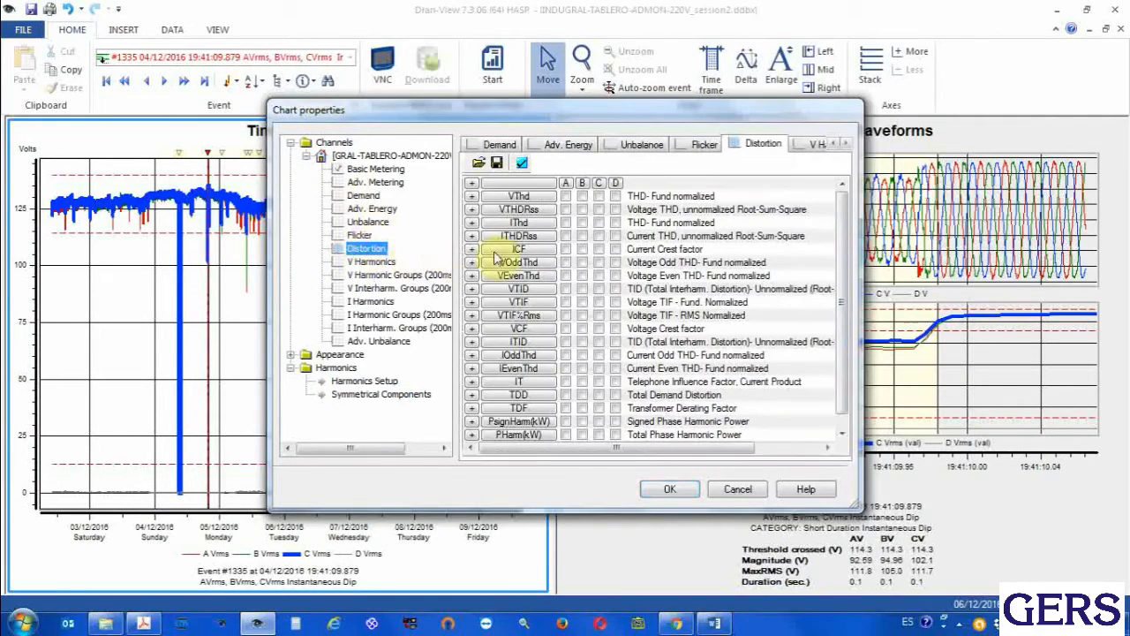
{"action": "left_click", "coordinate": [379, 169]}
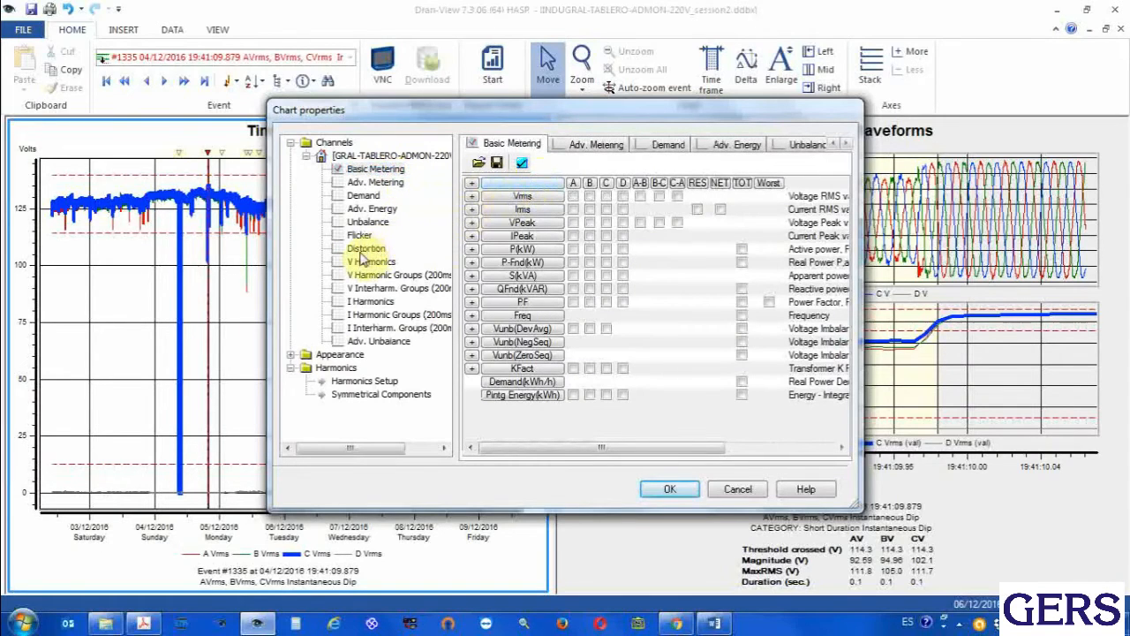
Plot the Distortion parameter VThd for phases A, B and C on the Timeplot
{"action": "left_click", "coordinate": [367, 250]}
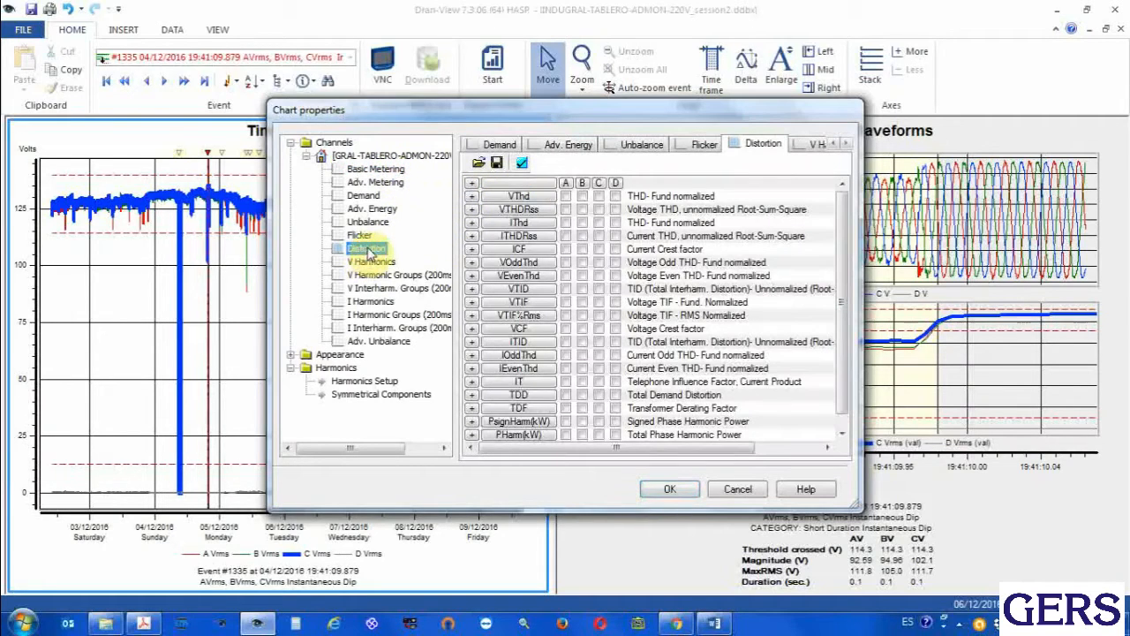
{"action": "left_click", "coordinate": [566, 196]}
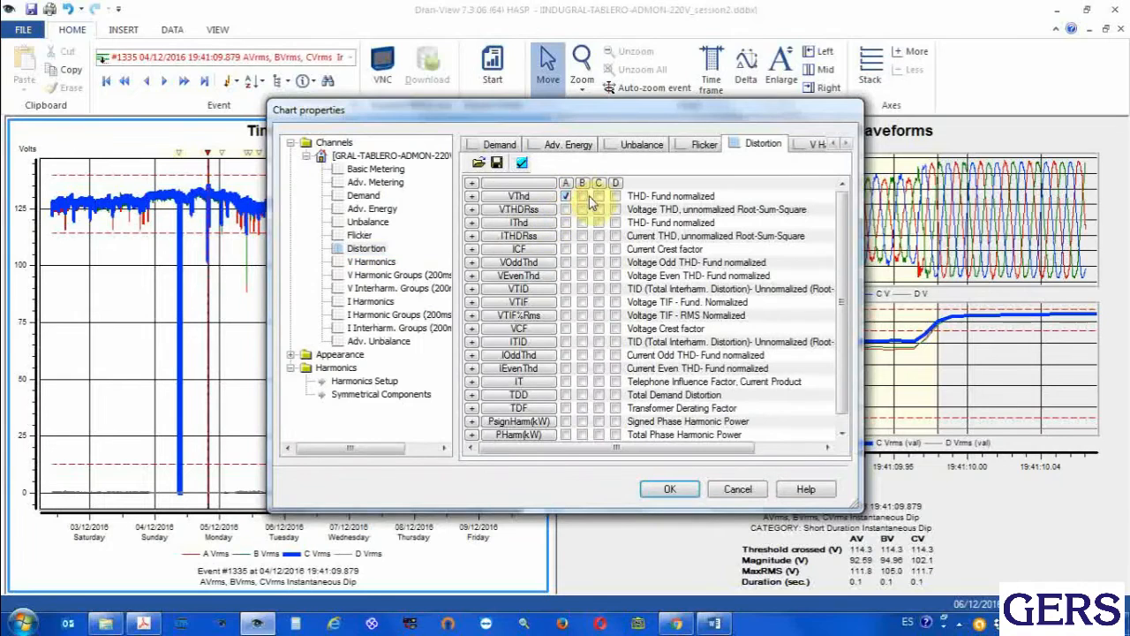
{"action": "left_click", "coordinate": [599, 196]}
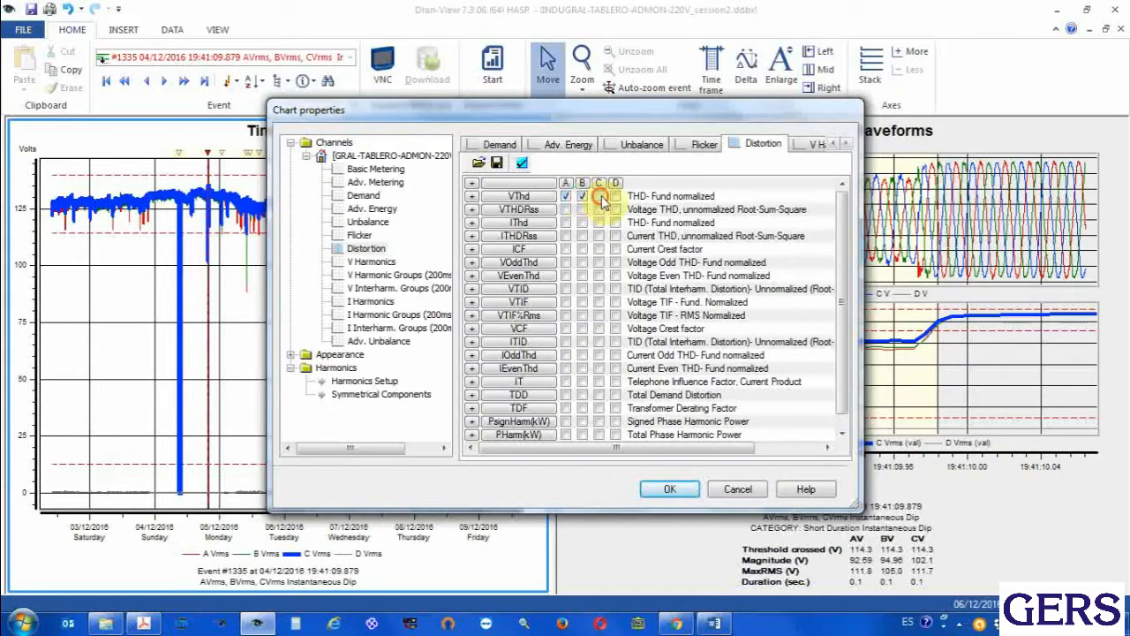
{"action": "left_click", "coordinate": [683, 490]}
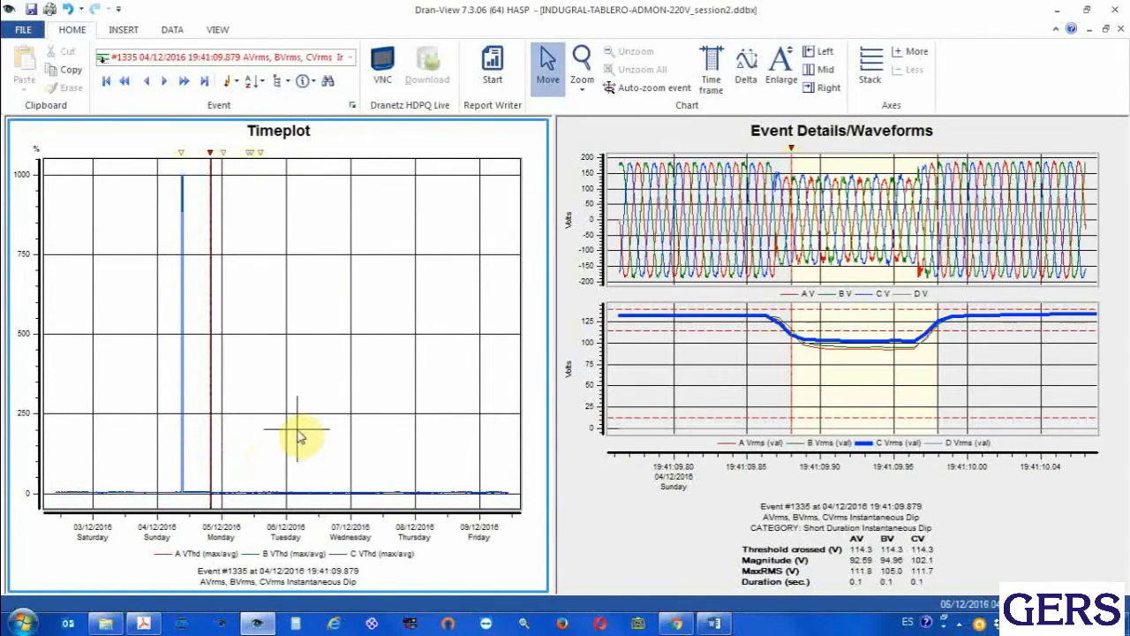
Zoom in on the voltage THD curves around 06/12/2016 to examine them, and restore the full time range
{"action": "mouse_move", "coordinate": [298, 436]}
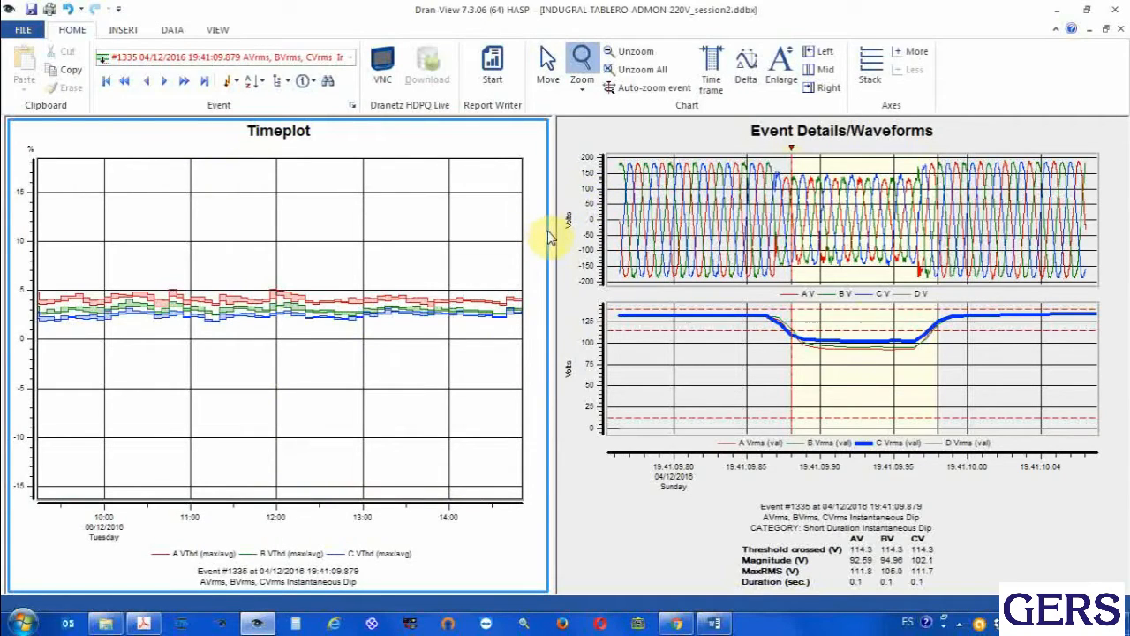
{"action": "left_click", "coordinate": [628, 53]}
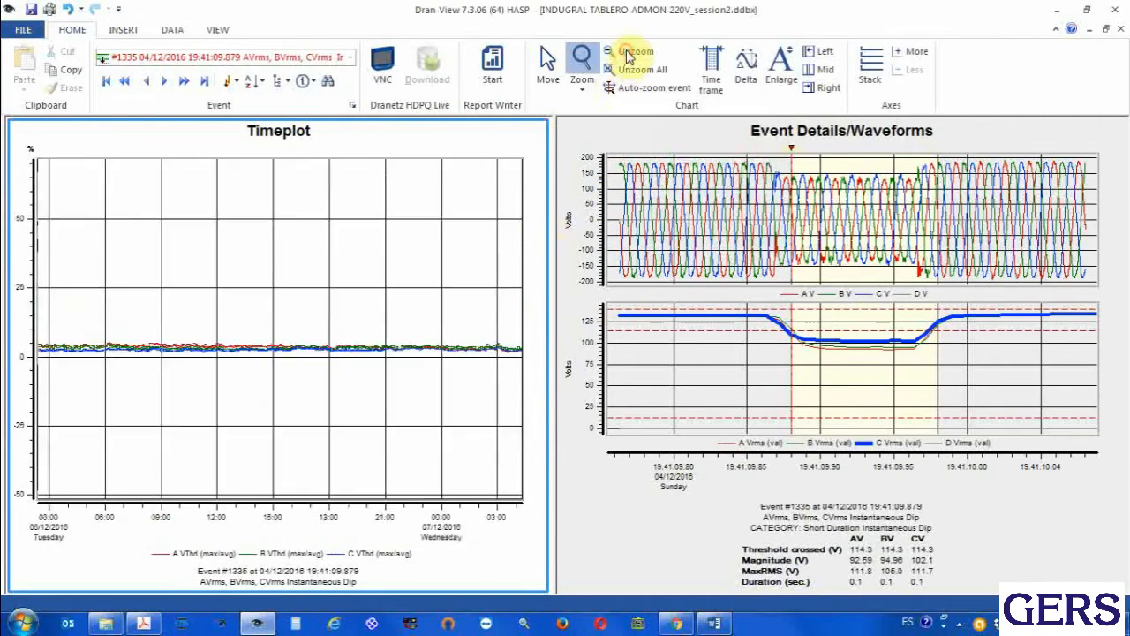
{"action": "left_click", "coordinate": [628, 53]}
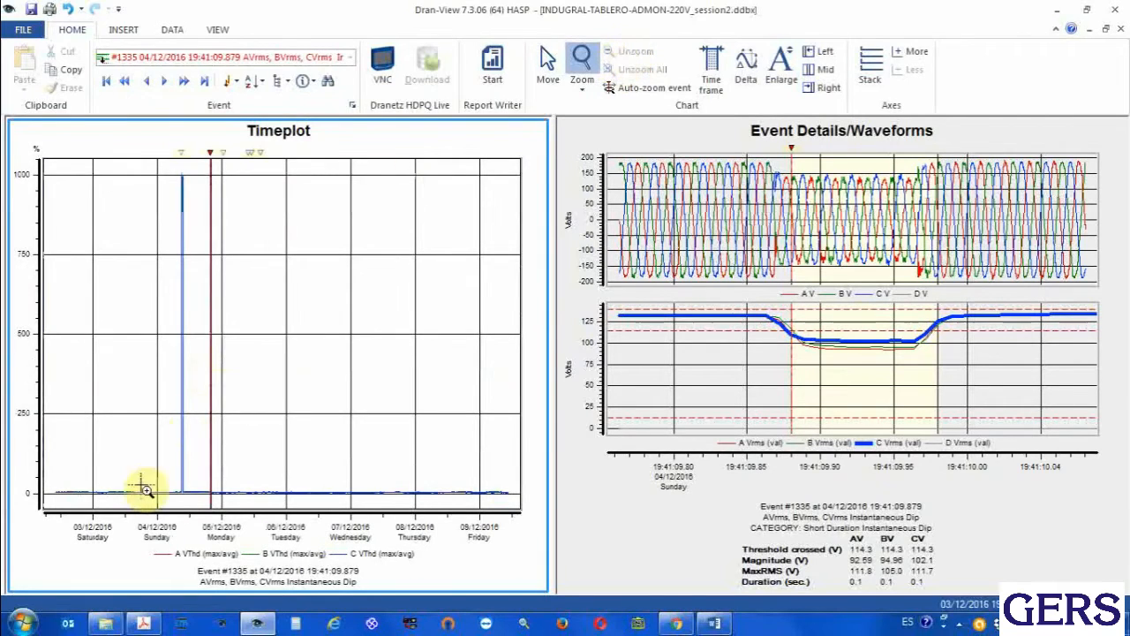
Zoom in on the THD spike of 04/12/2016, select its event marker to inspect the waveforms, and restore the full range
{"action": "left_click_drag", "start_coordinate": [139, 472], "coordinate": [259, 508]}
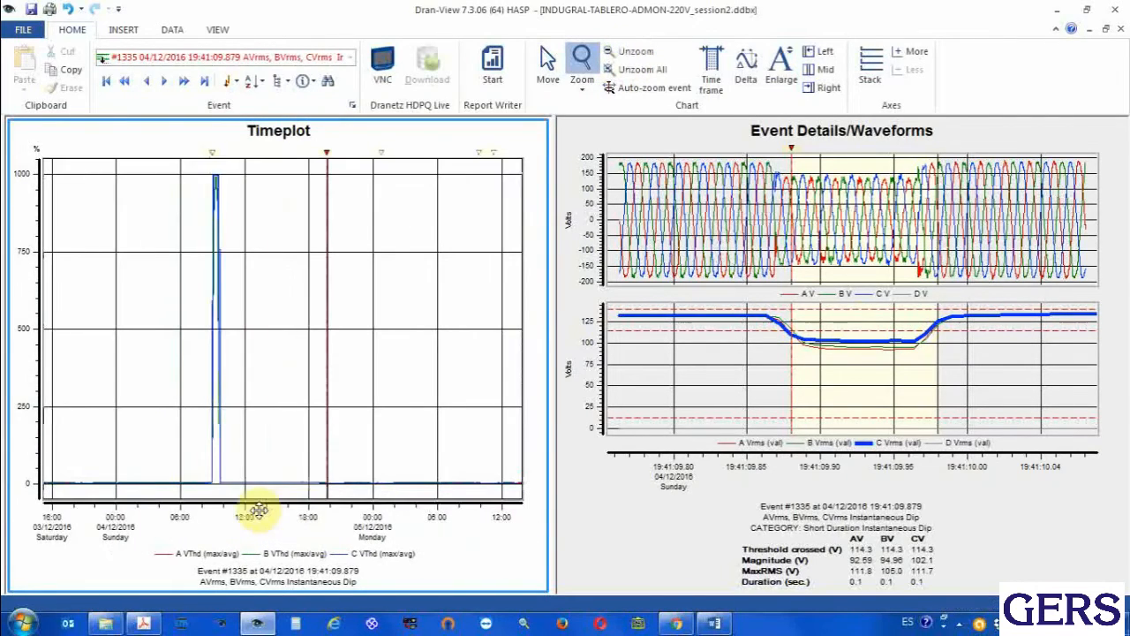
{"action": "mouse_move", "coordinate": [237, 320]}
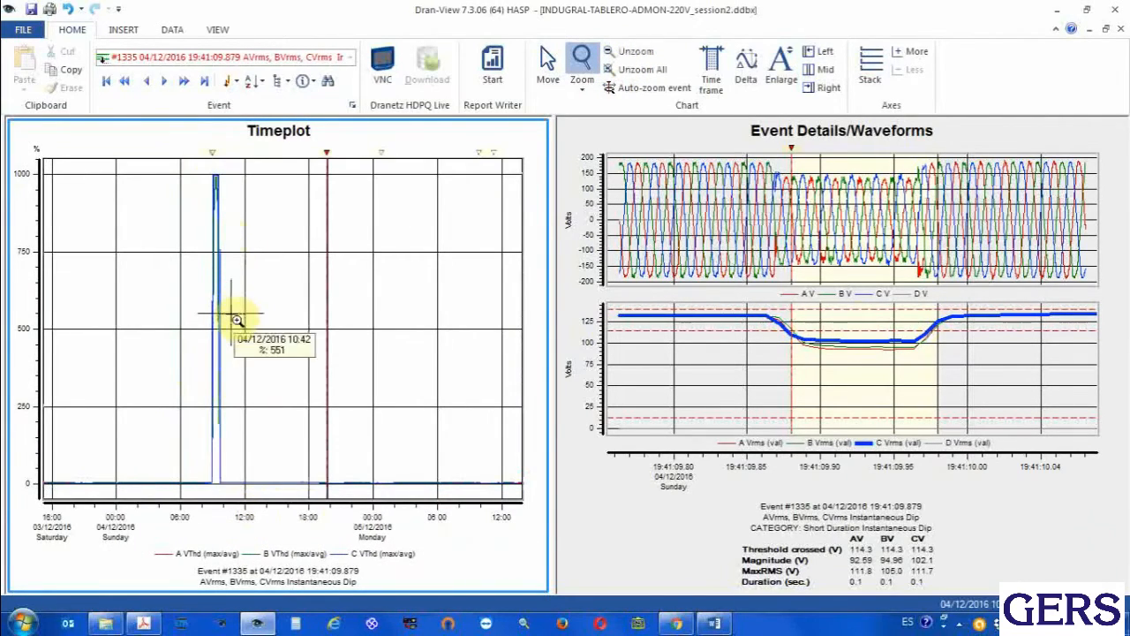
{"action": "left_click", "coordinate": [213, 156]}
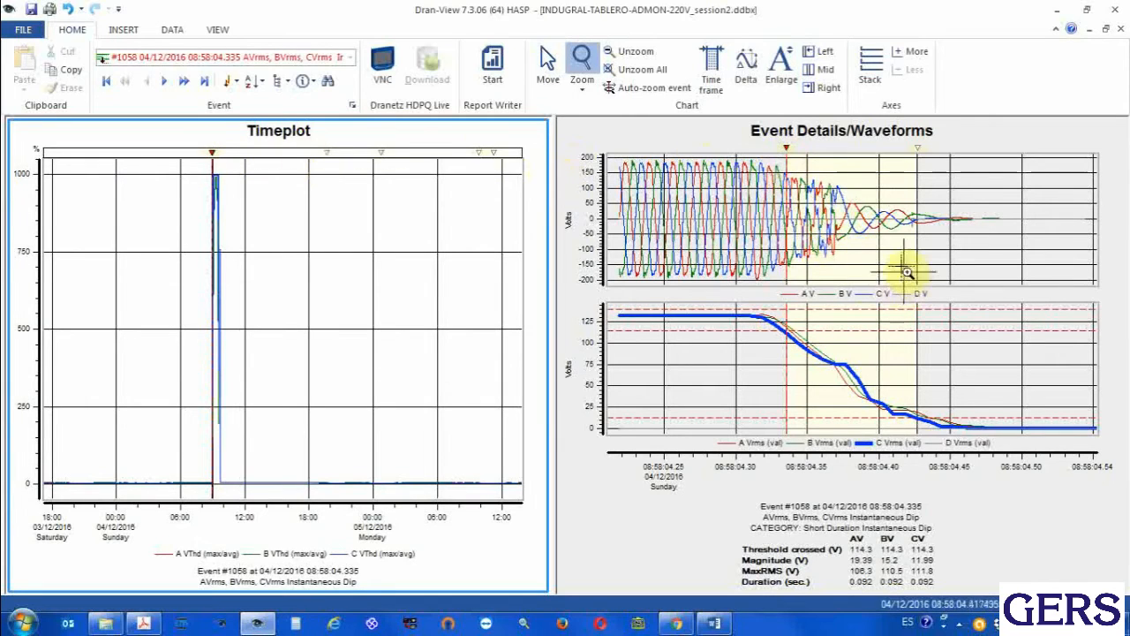
{"action": "left_click", "coordinate": [647, 56]}
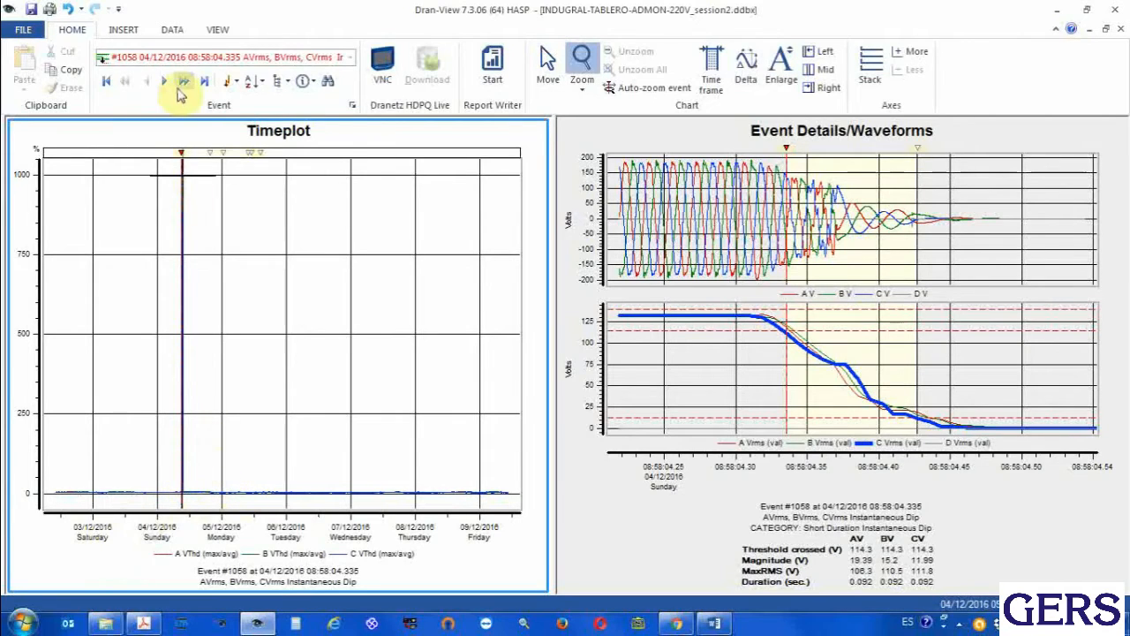
Mark a time frame on the Timeplot from late 04/12/2016 to early 09/12/2016, and return to the Move tool
{"action": "left_click", "coordinate": [124, 31]}
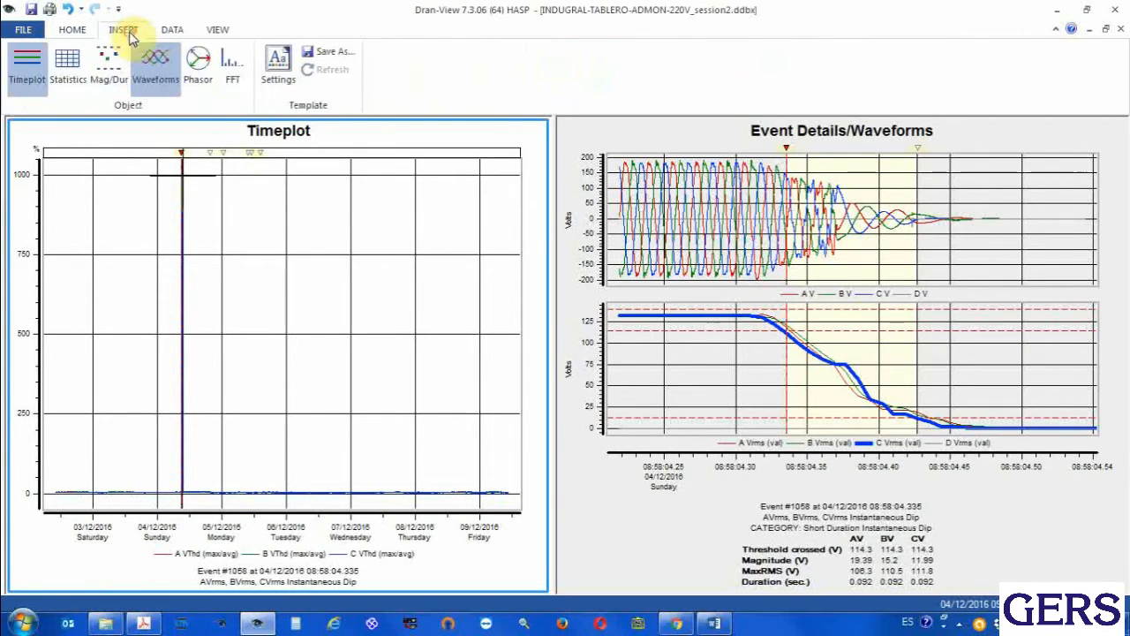
{"action": "left_click", "coordinate": [73, 31]}
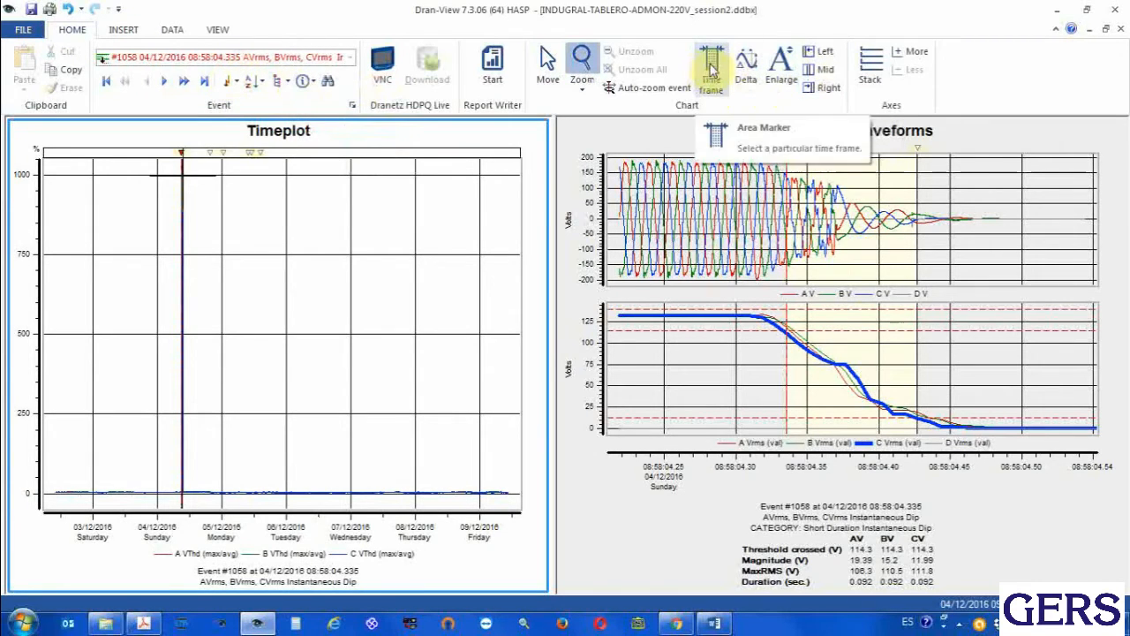
{"action": "left_click", "coordinate": [709, 73]}
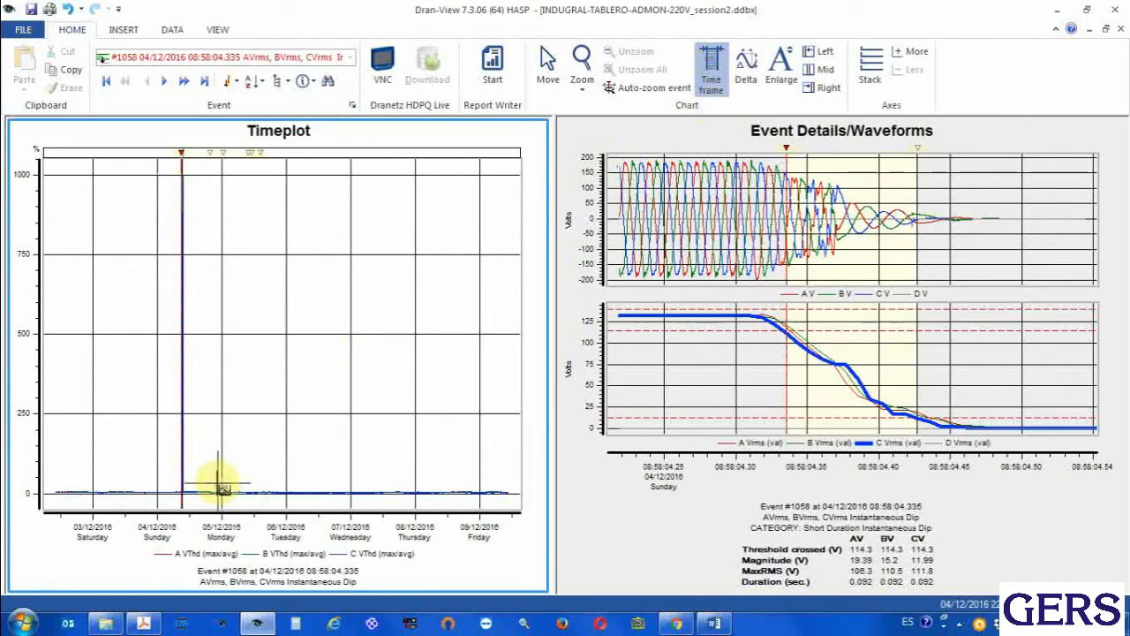
{"action": "left_click_drag", "start_coordinate": [215, 488], "coordinate": [495, 486]}
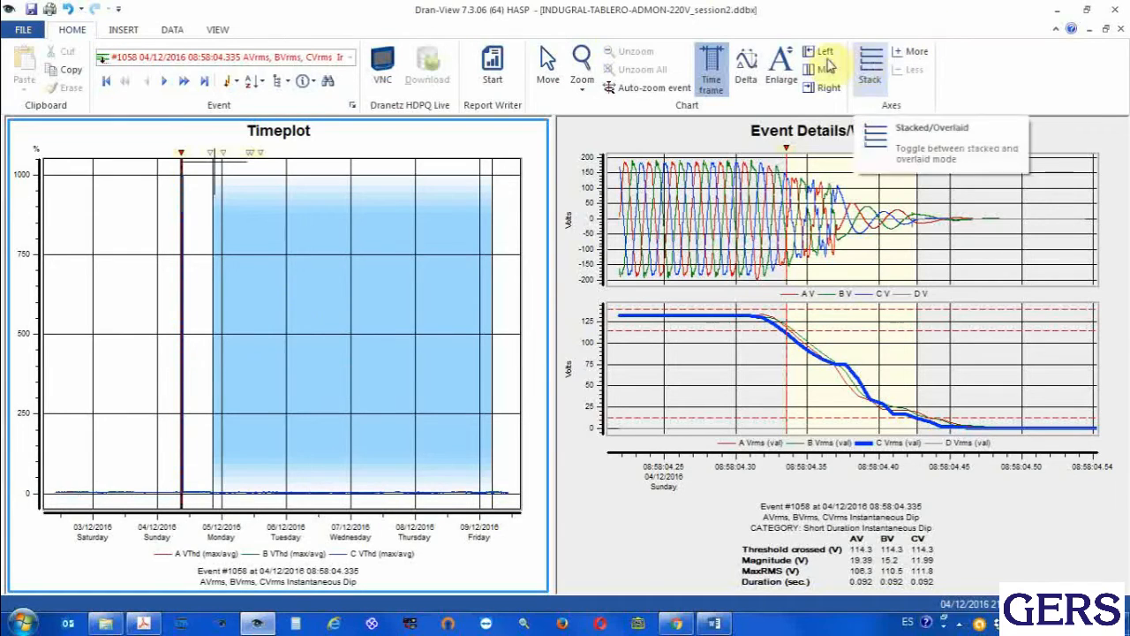
{"action": "left_click", "coordinate": [347, 59]}
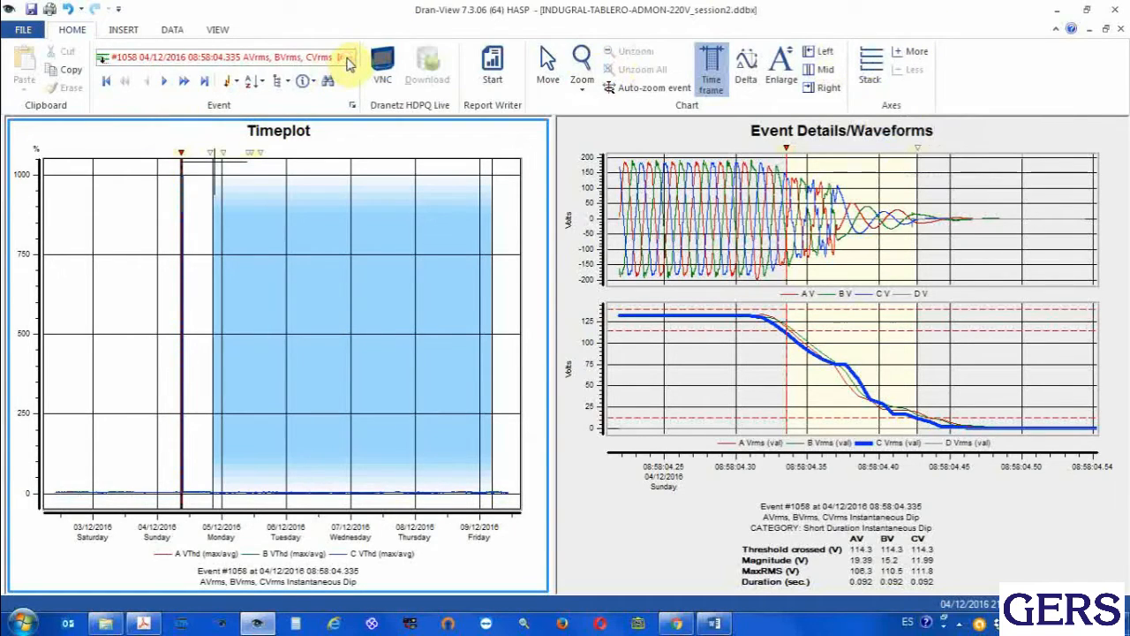
{"action": "left_click", "coordinate": [548, 64]}
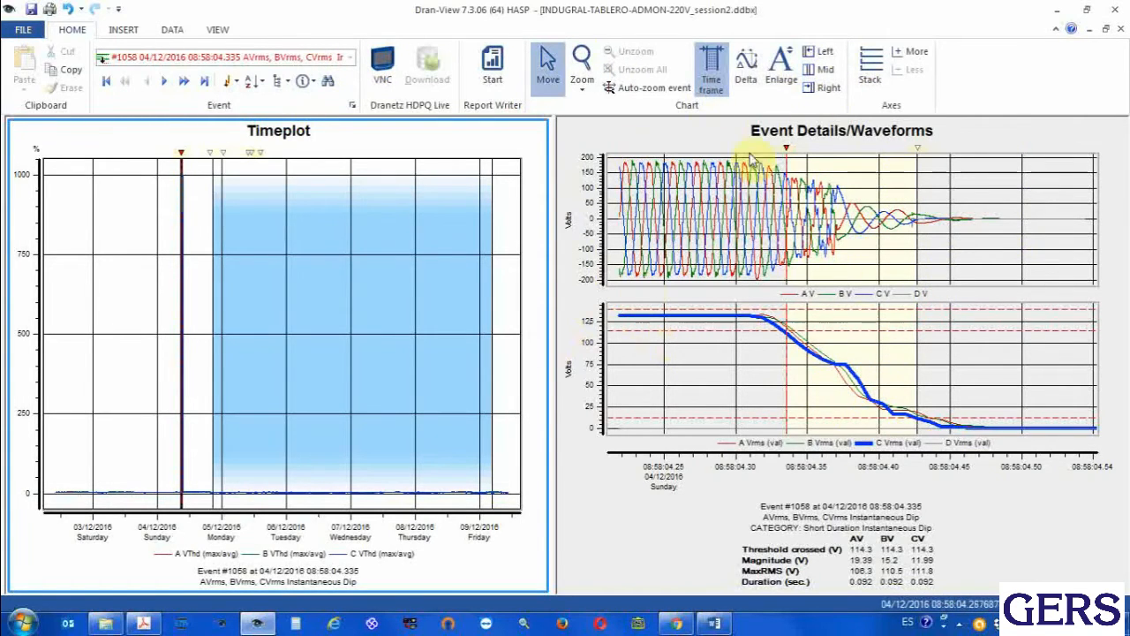
Expand the Event Details/Waveforms pane to full width to inspect the voltage collapse of the selected event
{"action": "left_click", "coordinate": [991, 131]}
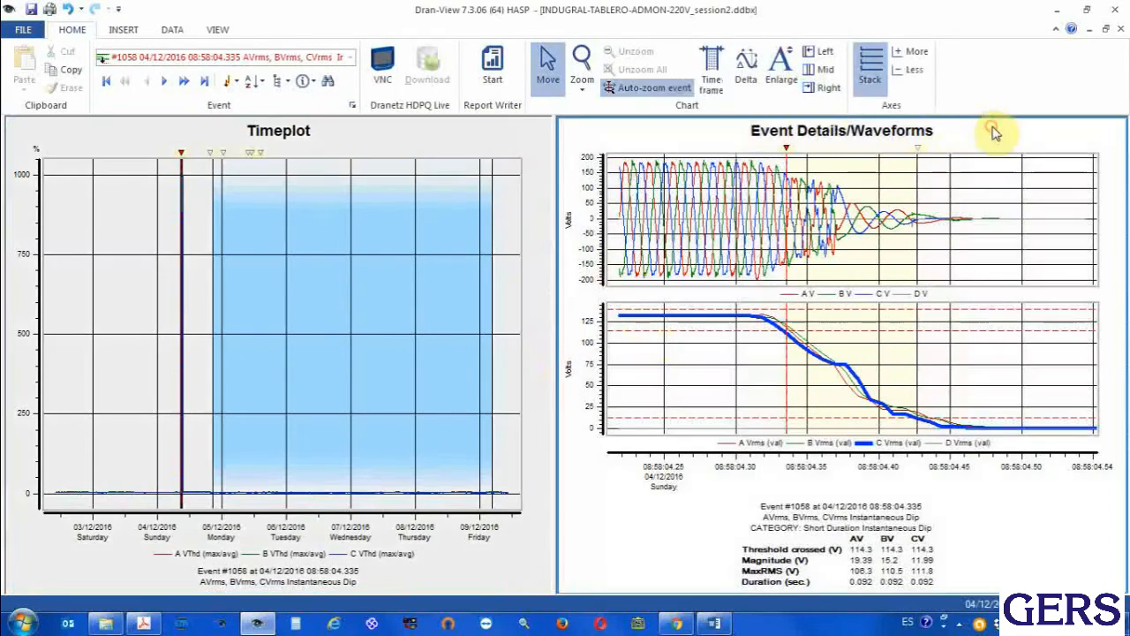
{"action": "mouse_move", "coordinate": [903, 219]}
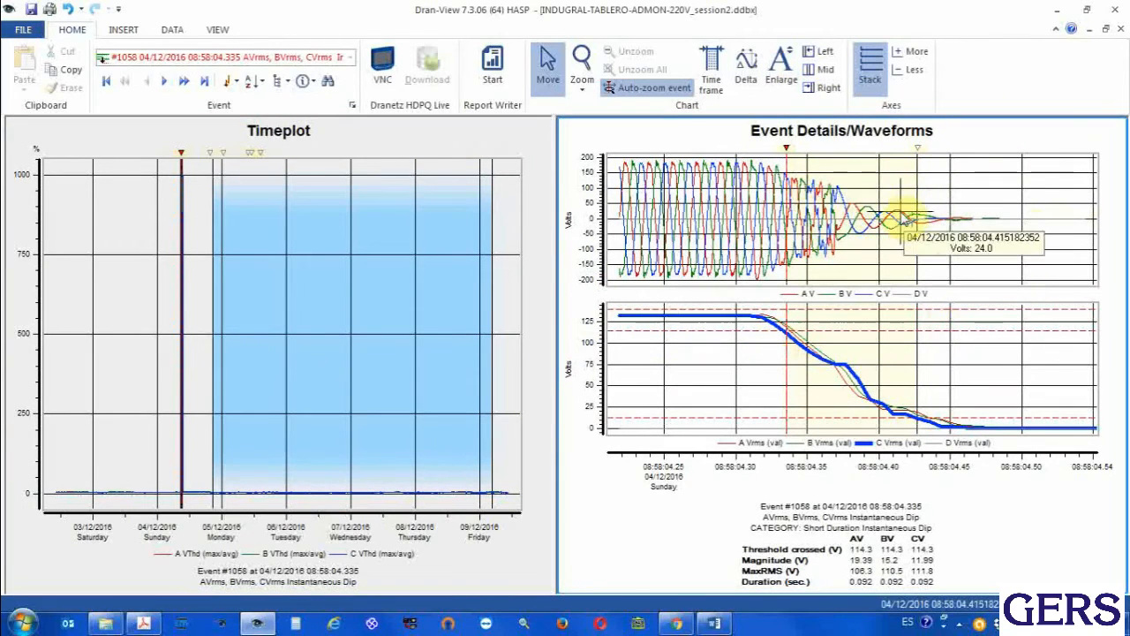
{"action": "left_click", "coordinate": [825, 53]}
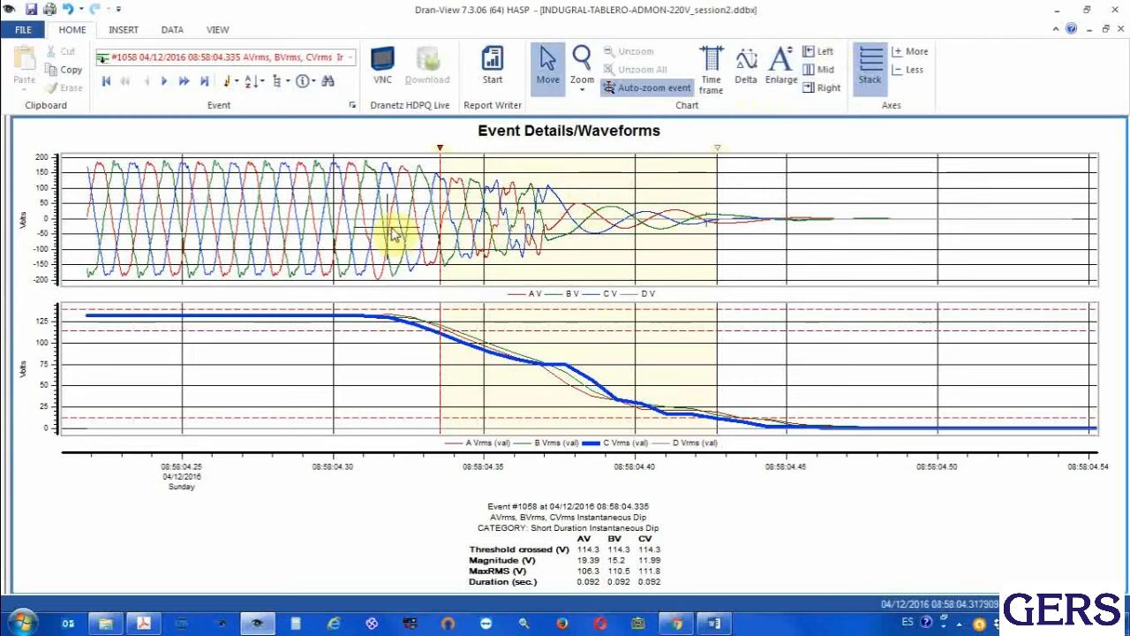
{"action": "mouse_move", "coordinate": [507, 243]}
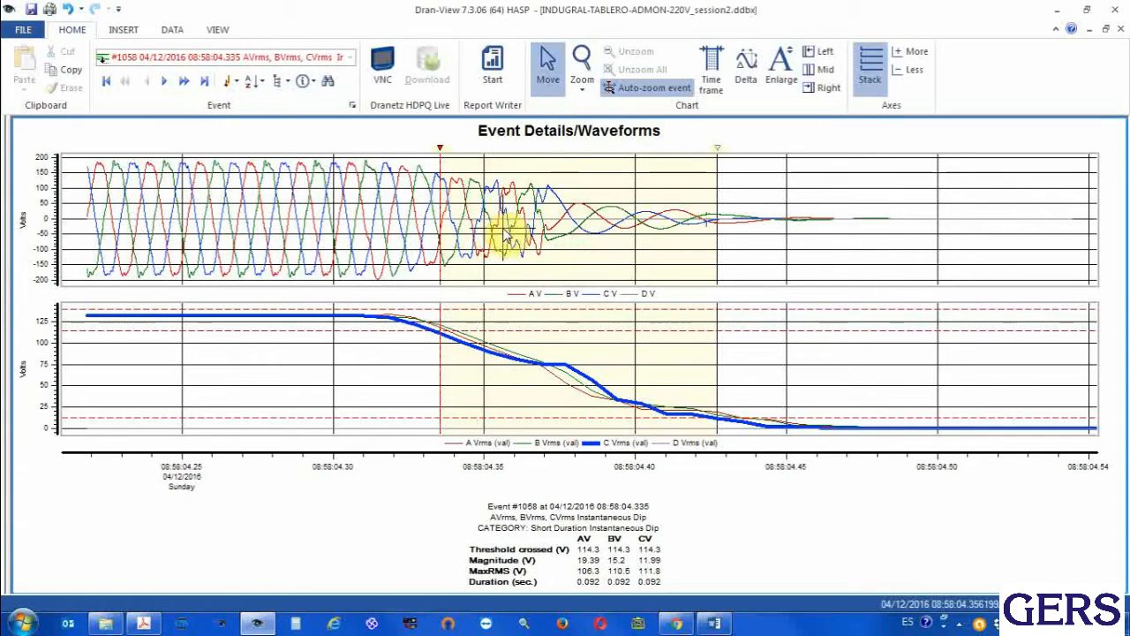
Display event #1406, the BVrms instantaneous dip of 05/12/2016 00:46:51.261, and examine its RMS curves
{"action": "left_click", "coordinate": [288, 57]}
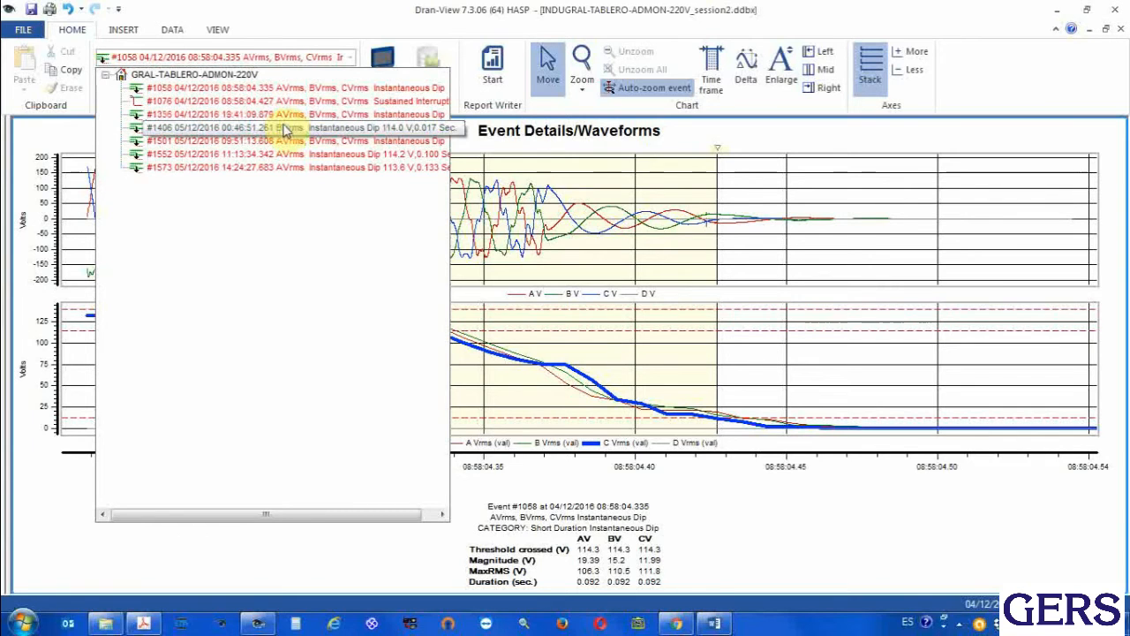
{"action": "left_click", "coordinate": [284, 129]}
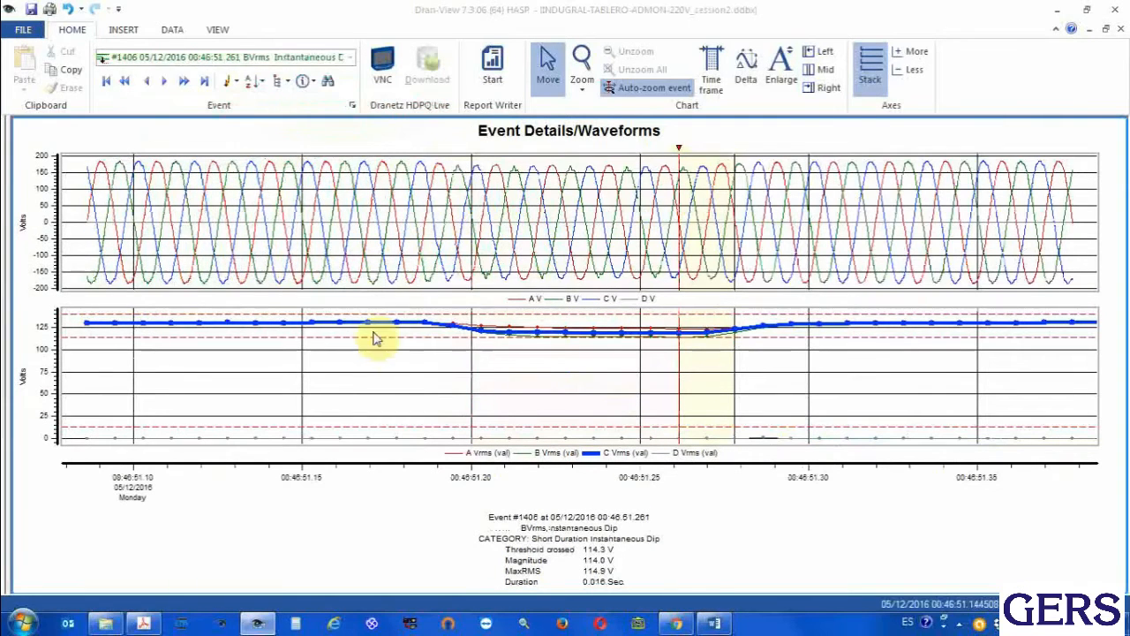
{"action": "mouse_move", "coordinate": [435, 382]}
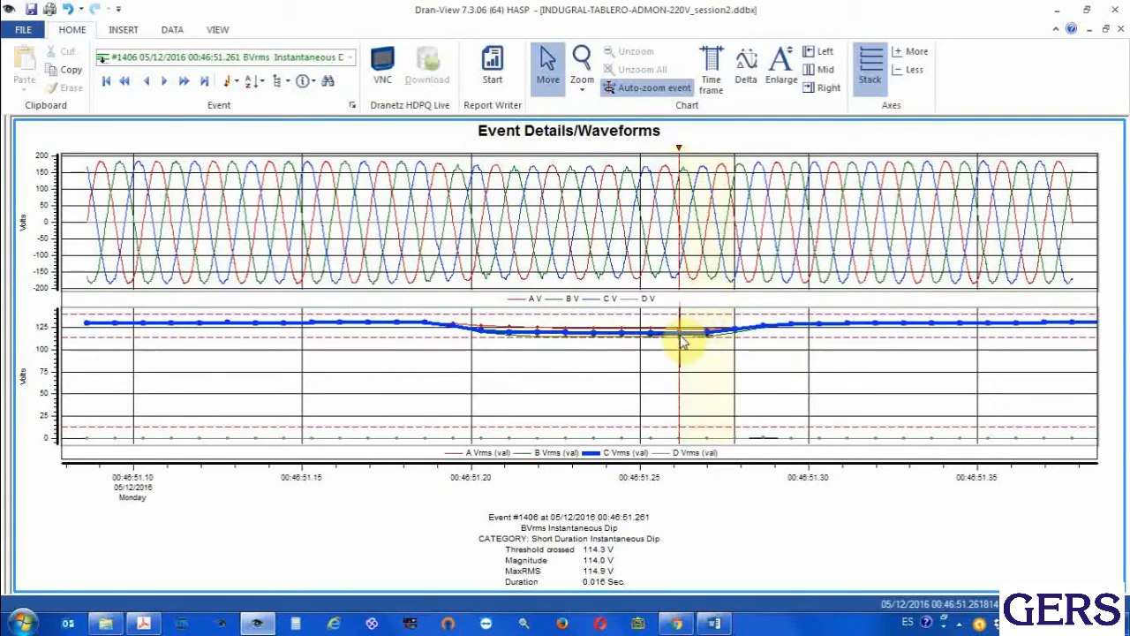
{"action": "mouse_move", "coordinate": [683, 343]}
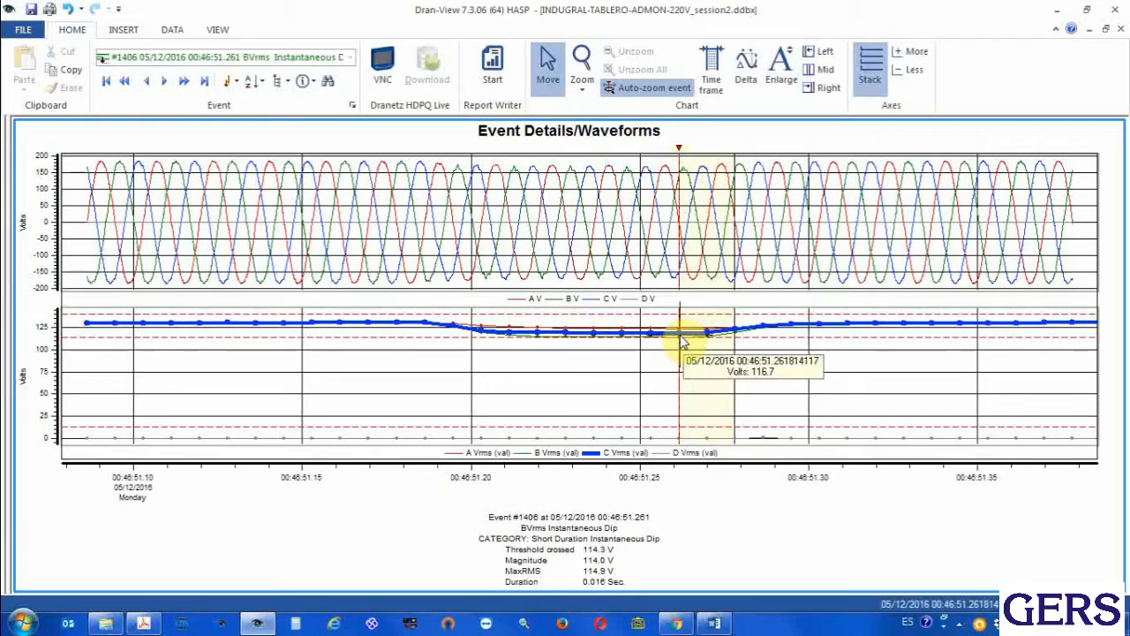
Highlight the B Vrms curve in the RMS chart, and remove the highlight again
{"action": "left_click", "coordinate": [529, 455]}
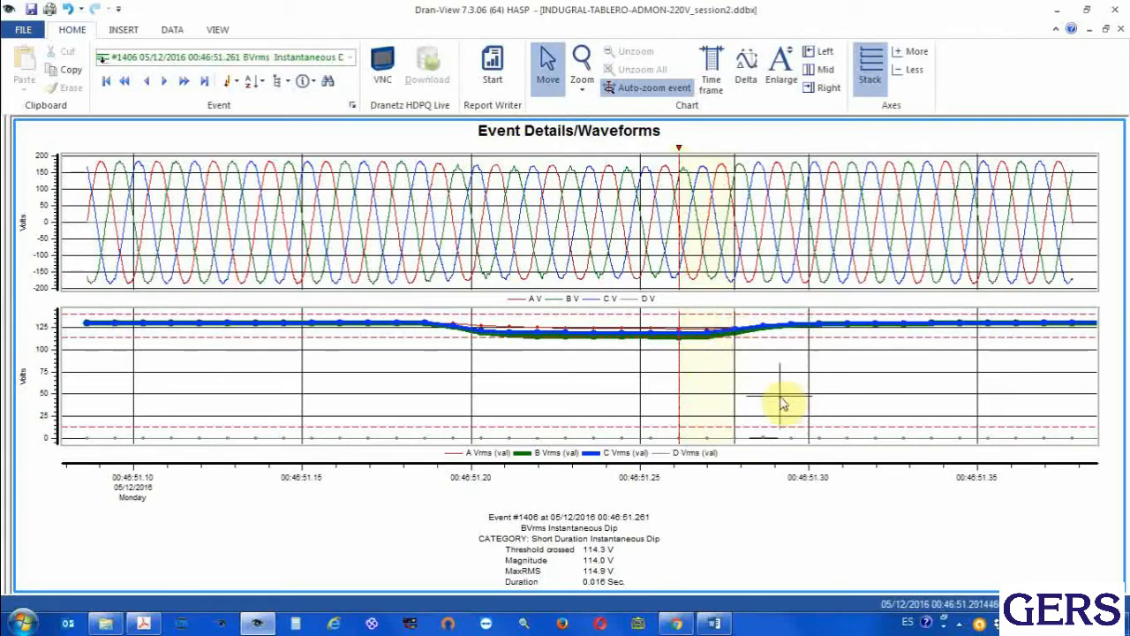
{"action": "left_click", "coordinate": [398, 378]}
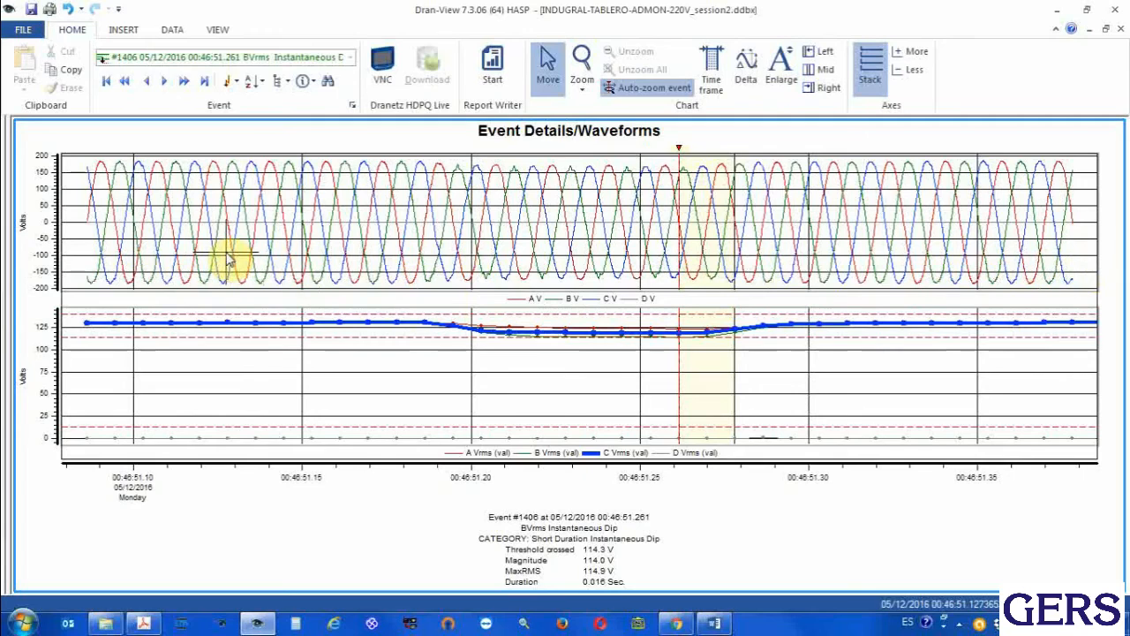
{"action": "mouse_move", "coordinate": [228, 258]}
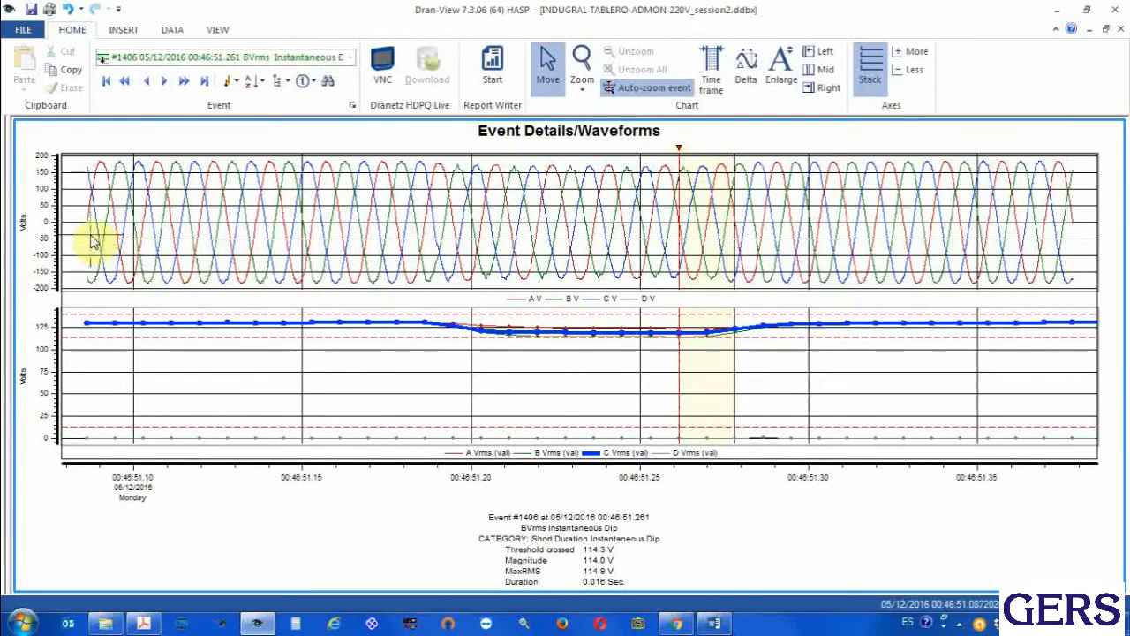
Insert the FFT waveform harmonics chart for event #1406 and examine its voltage harmonic bars
{"action": "mouse_move", "coordinate": [95, 240]}
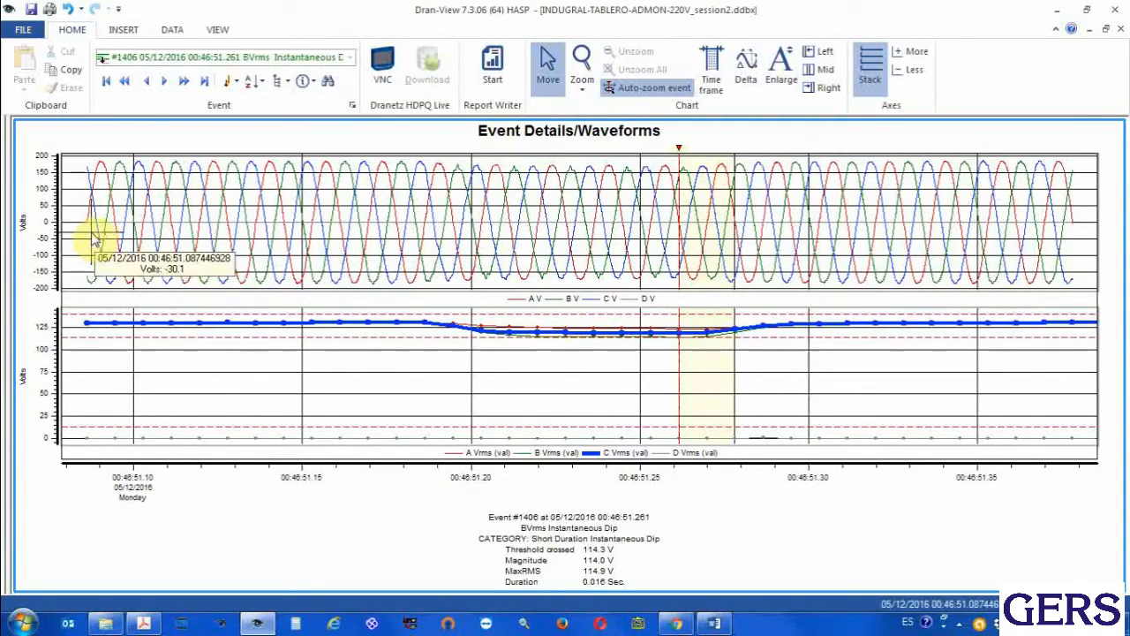
{"action": "mouse_move", "coordinate": [263, 250]}
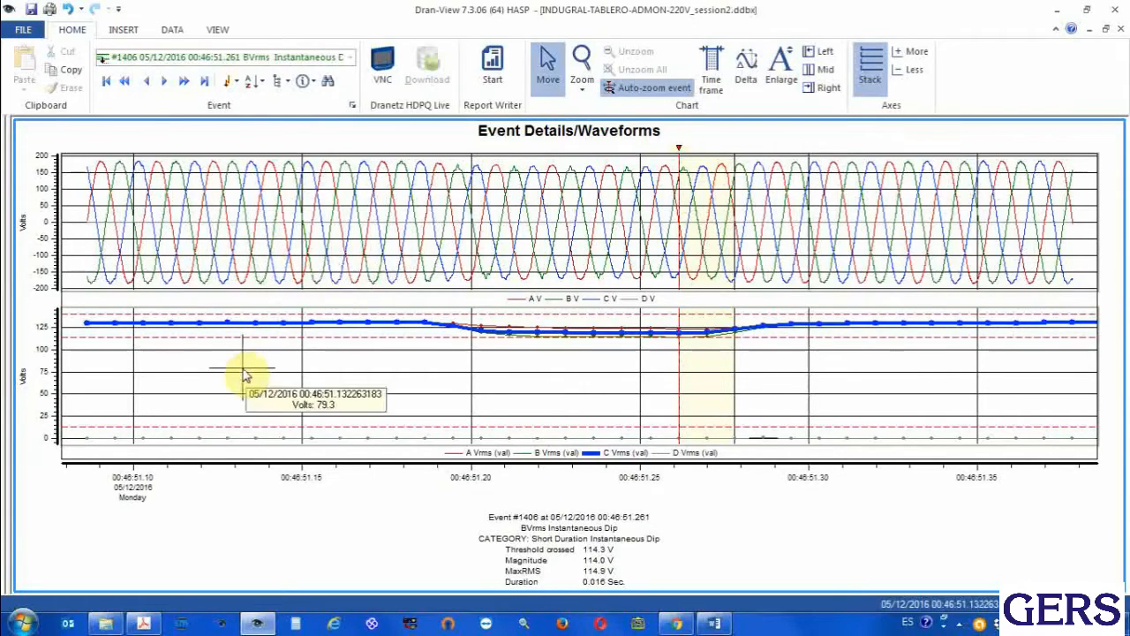
{"action": "left_click", "coordinate": [122, 30]}
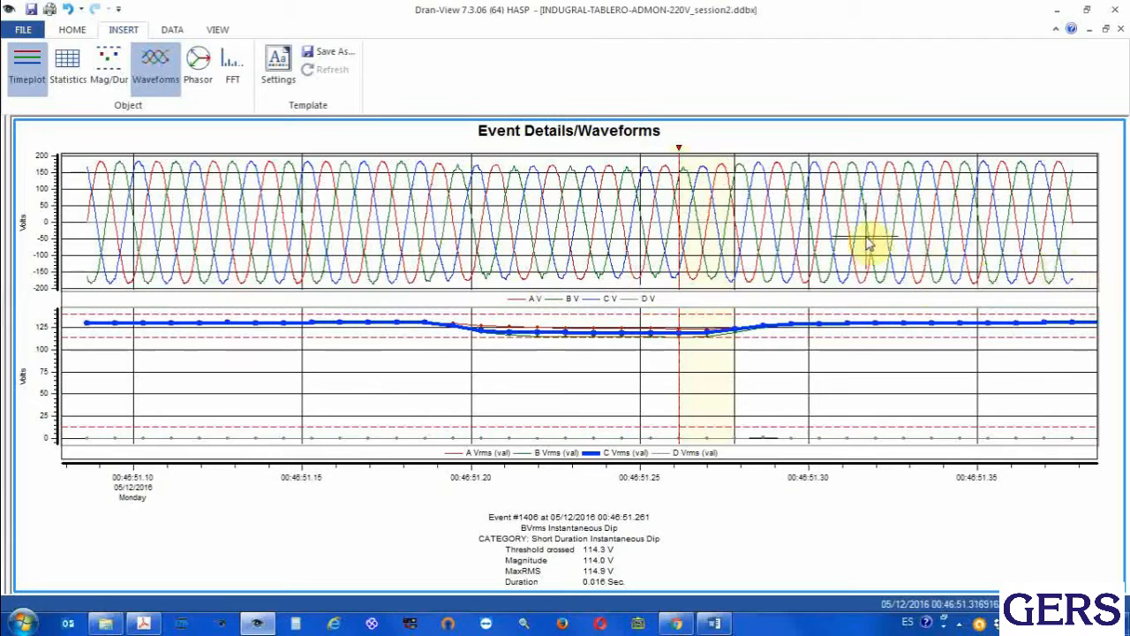
{"action": "mouse_move", "coordinate": [870, 237]}
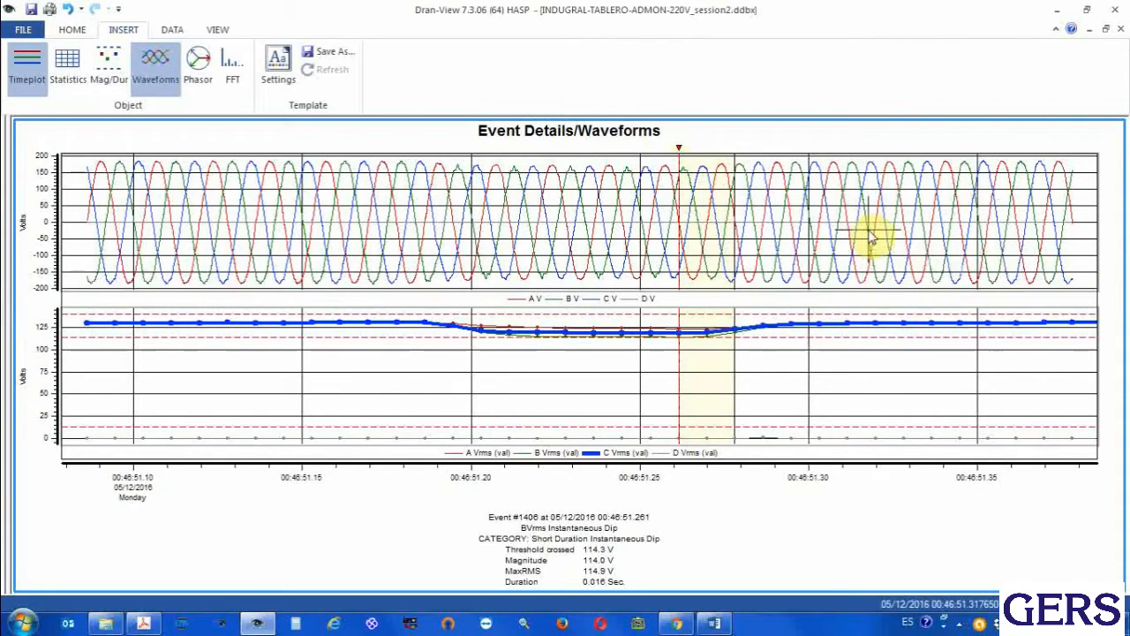
{"action": "left_click", "coordinate": [235, 74]}
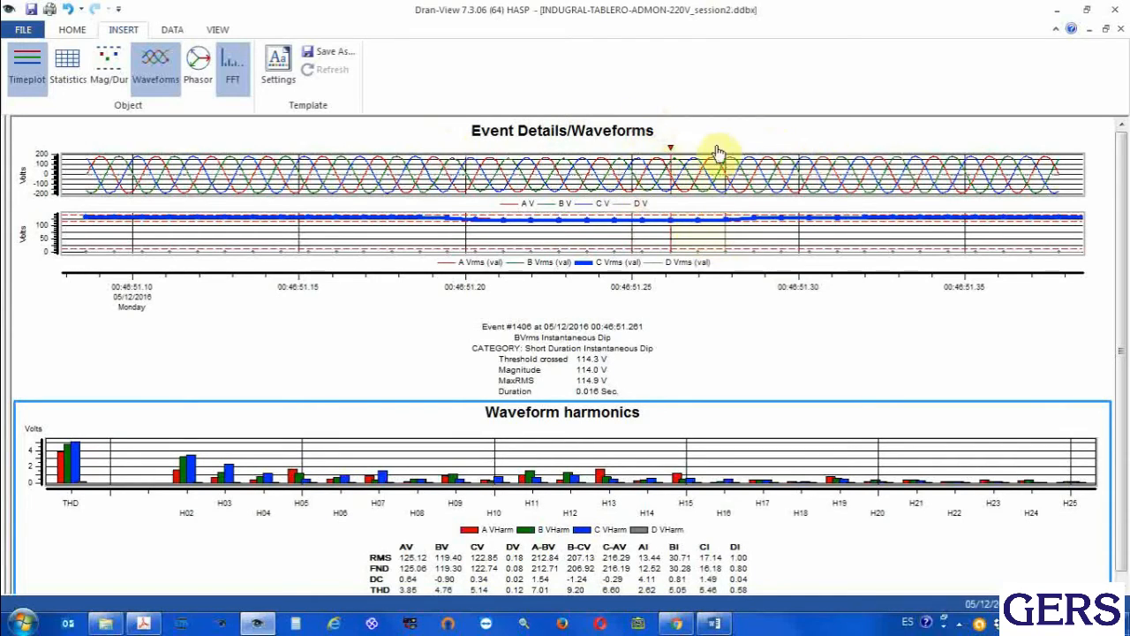
{"action": "mouse_move", "coordinate": [686, 181]}
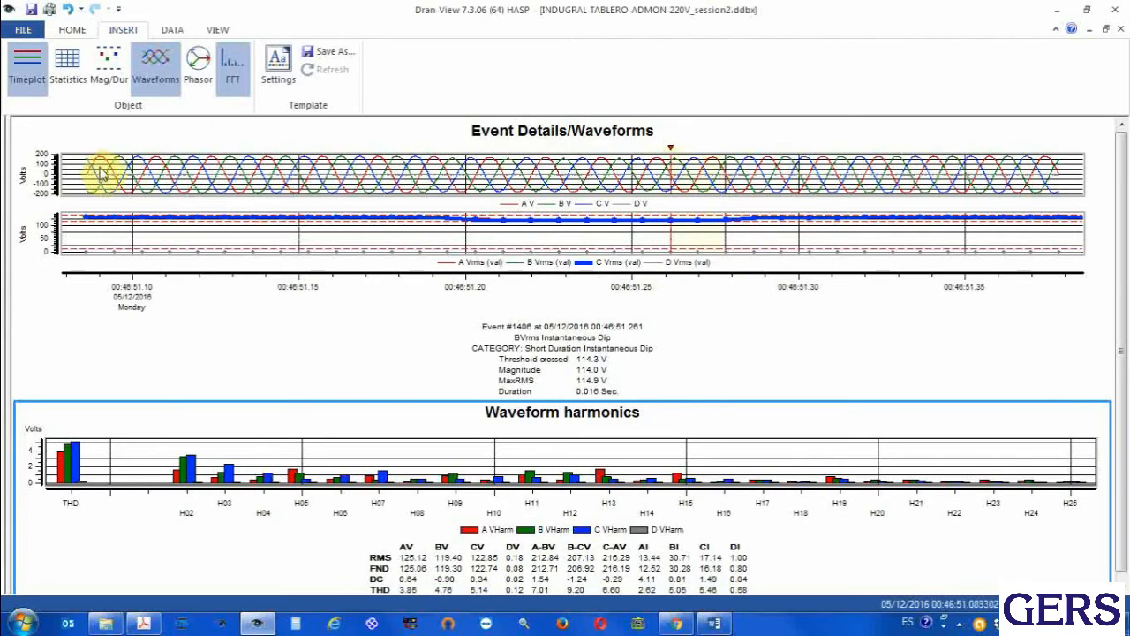
{"action": "mouse_move", "coordinate": [335, 181]}
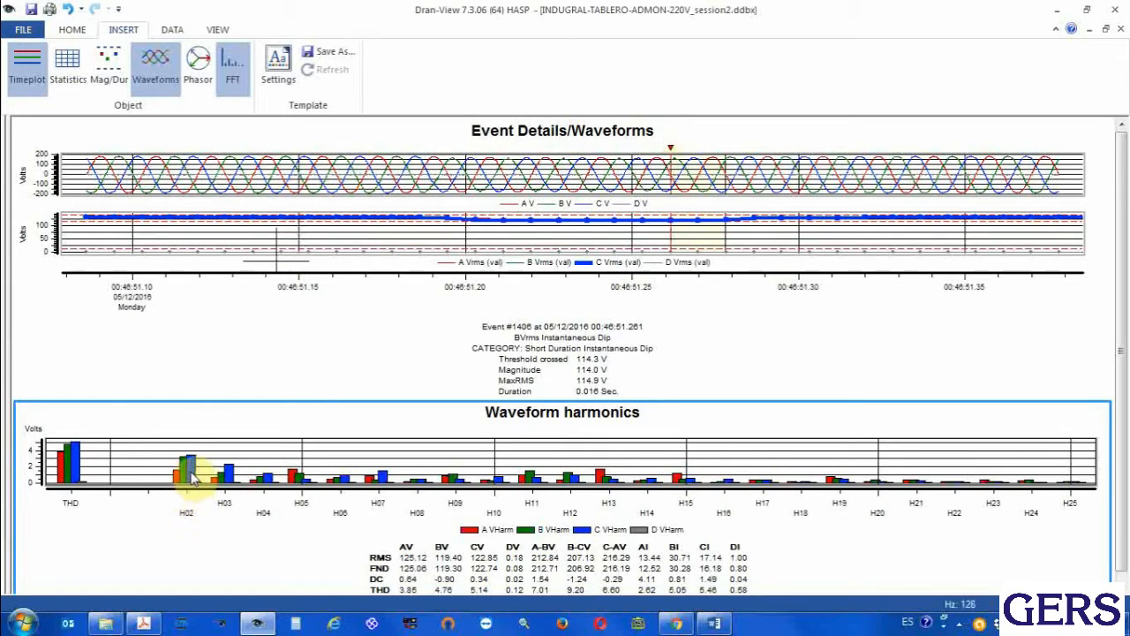
{"action": "mouse_move", "coordinate": [194, 478]}
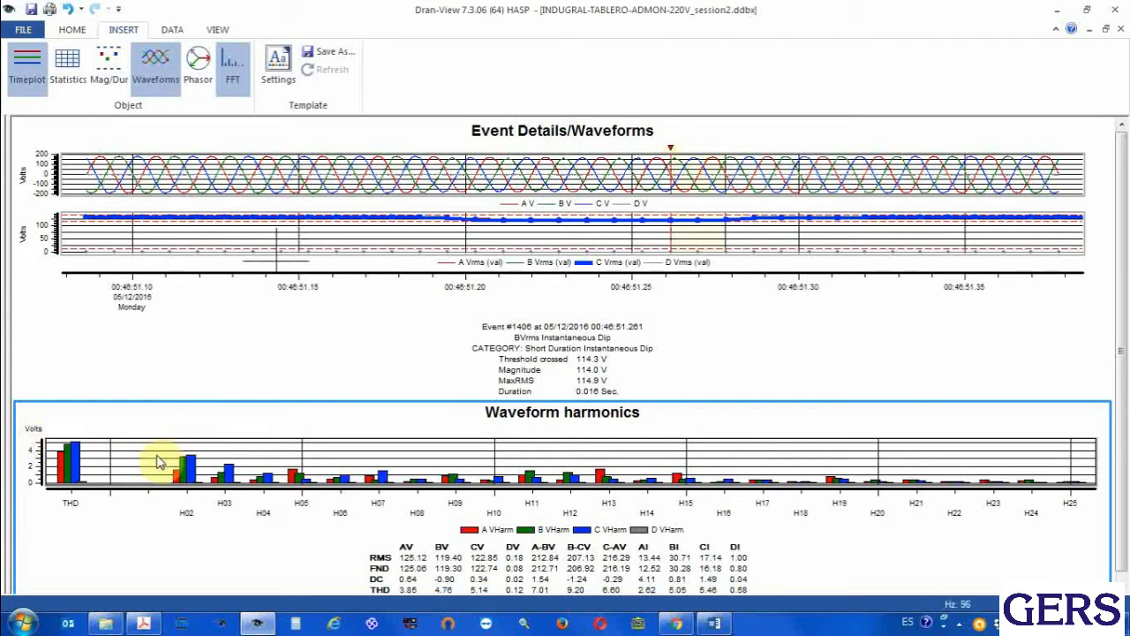
{"action": "mouse_move", "coordinate": [161, 456]}
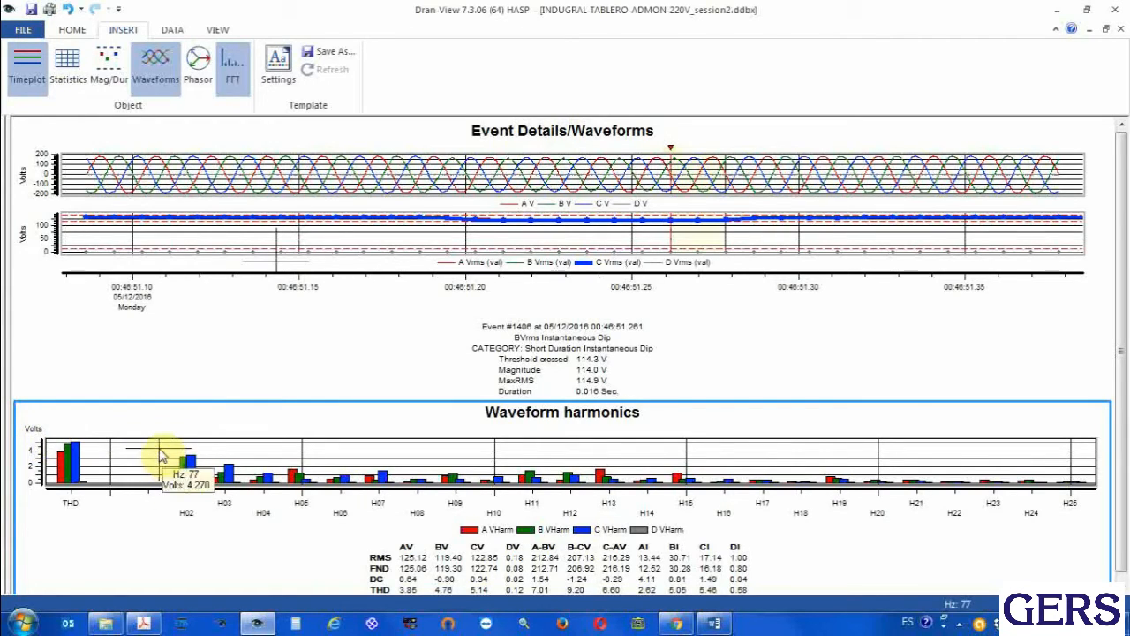
In the Harmonic Scaling settings, set the voltage, current and watts harmonic magnitudes to %FND
{"action": "left_click", "coordinate": [216, 30]}
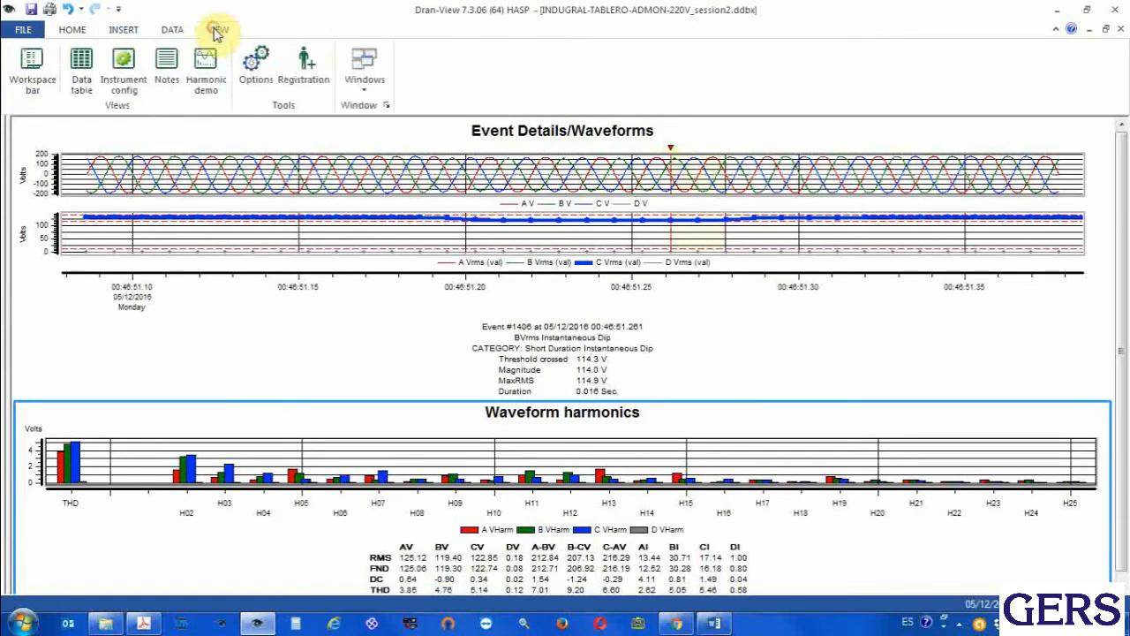
{"action": "left_click", "coordinate": [173, 32]}
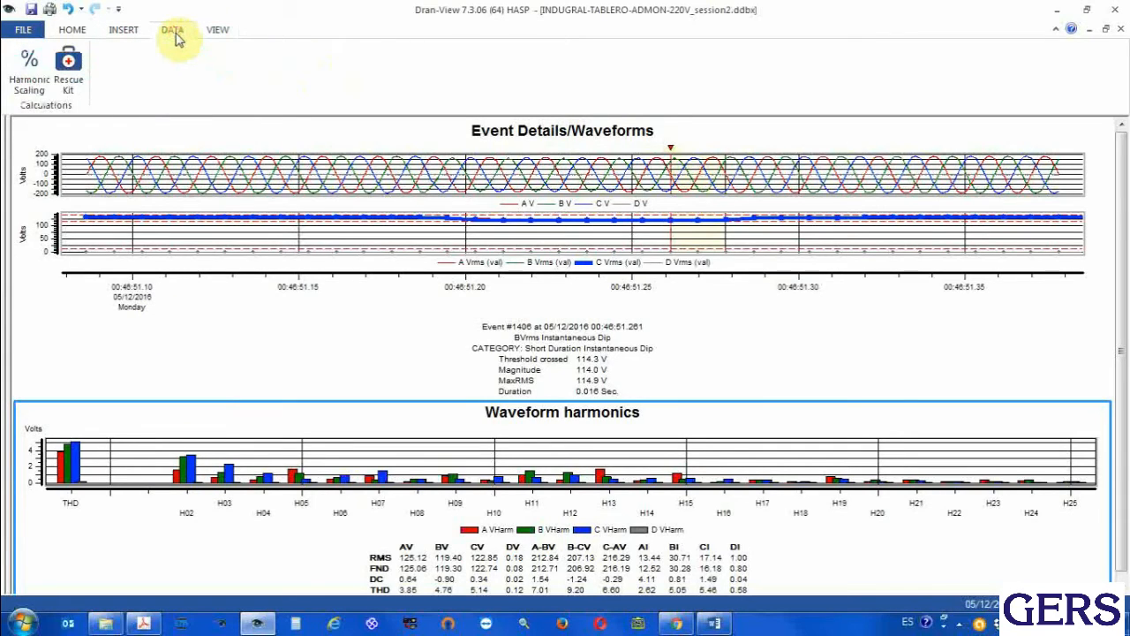
{"action": "left_click", "coordinate": [33, 67]}
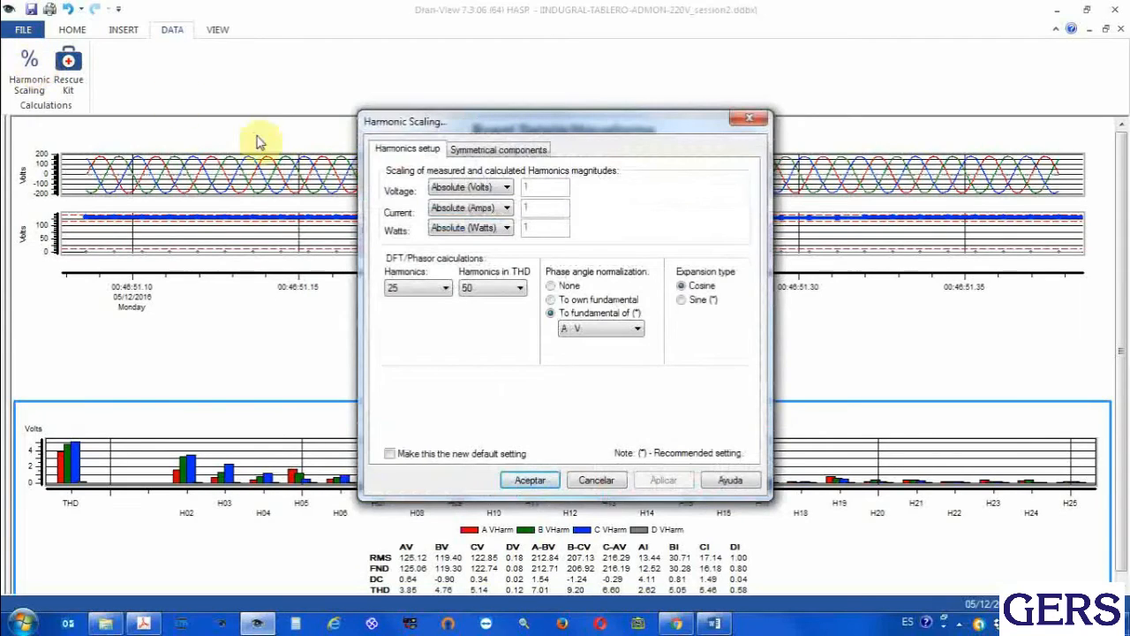
{"action": "left_click", "coordinate": [454, 189]}
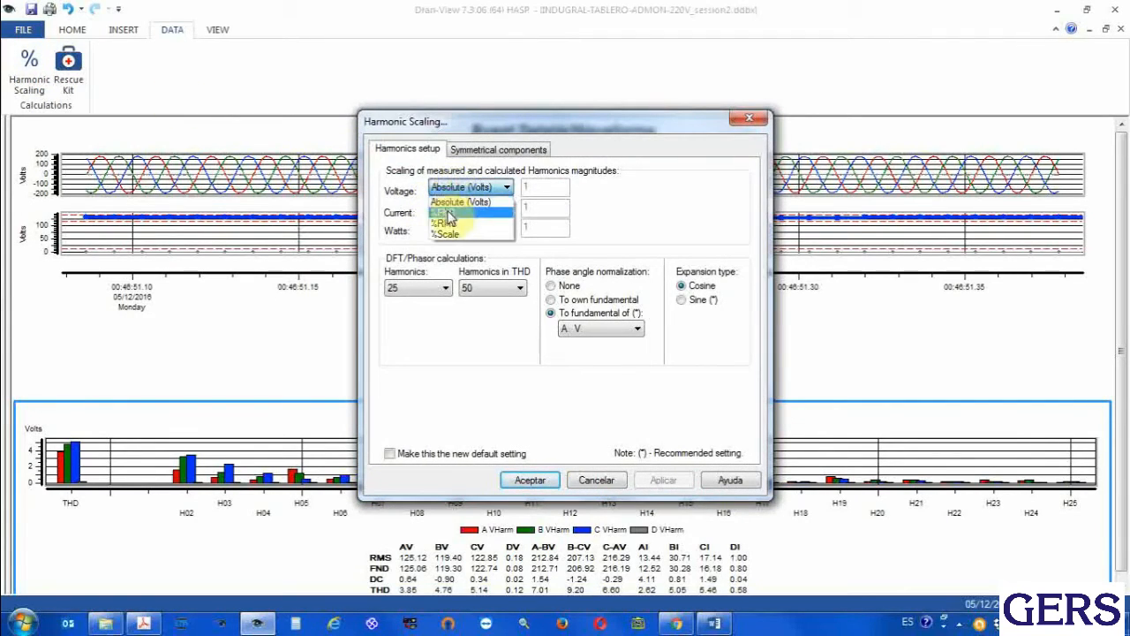
{"action": "left_click", "coordinate": [449, 217]}
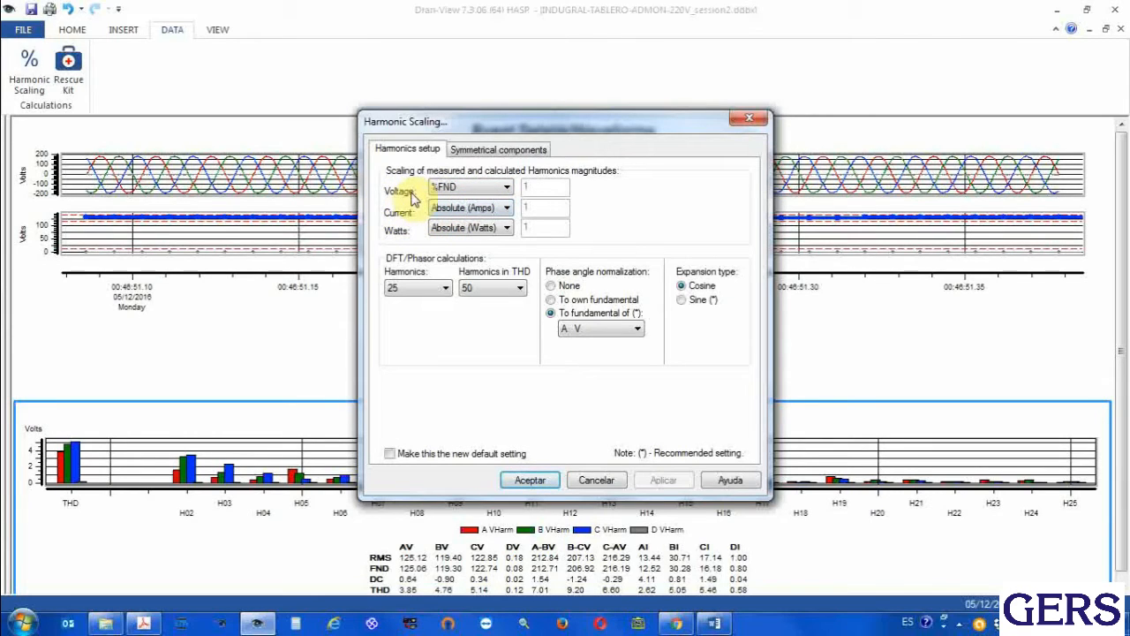
{"action": "left_click", "coordinate": [468, 207]}
{"action": "left_click", "coordinate": [448, 237]}
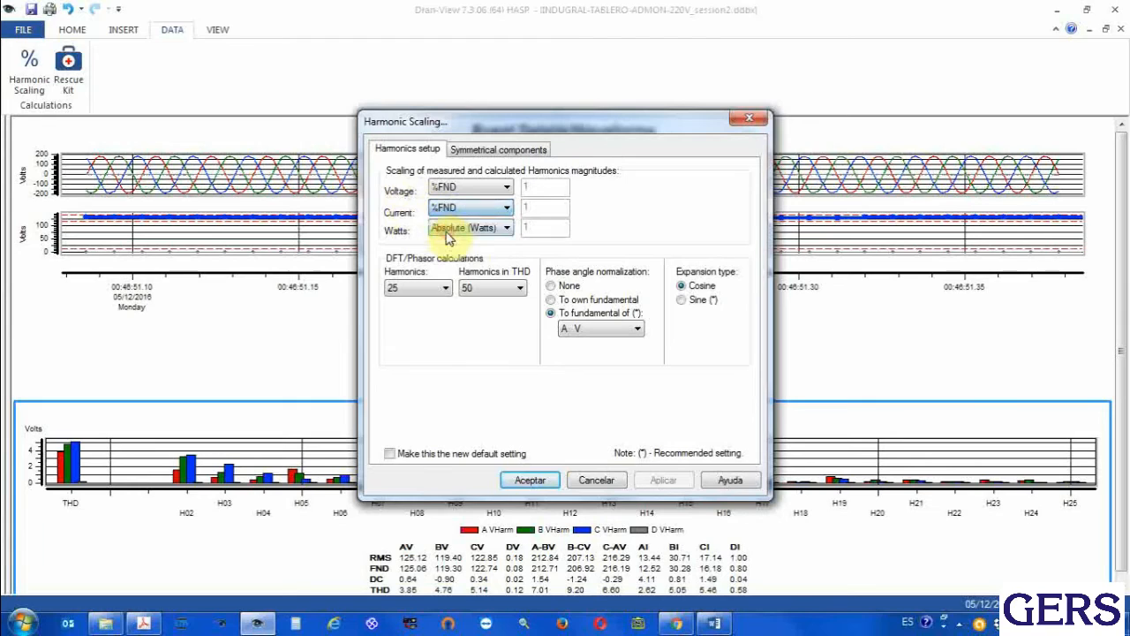
{"action": "left_click", "coordinate": [450, 230]}
{"action": "left_click", "coordinate": [454, 255]}
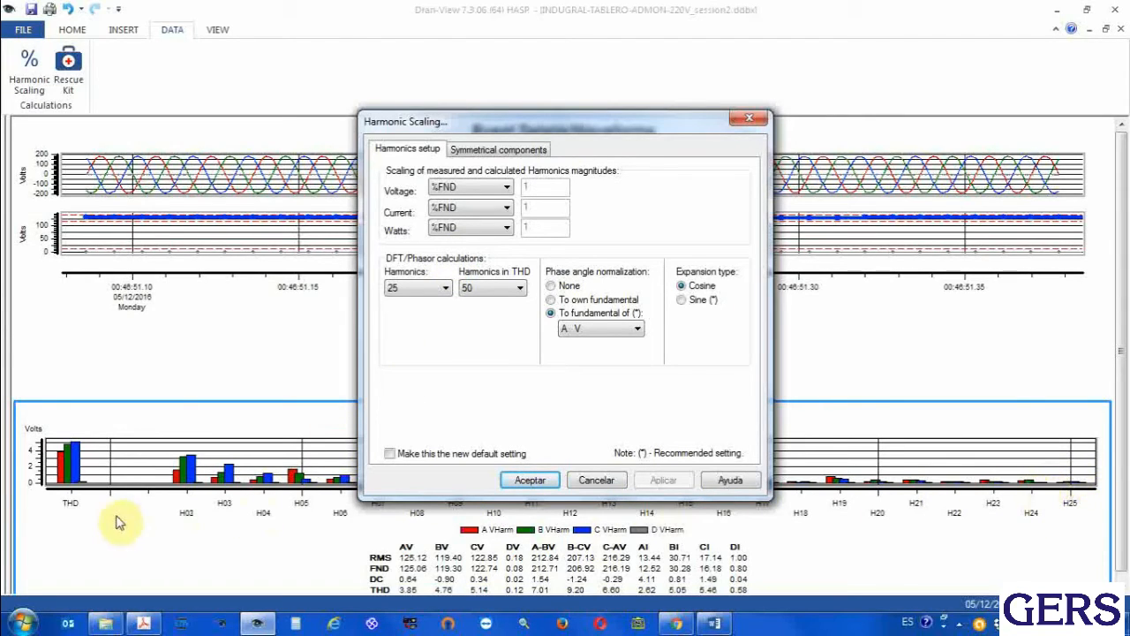
Review the selectable numbers of harmonics for the DFT/Phasor calculations through the end of the list, without changing the setting
{"action": "left_click", "coordinate": [425, 291]}
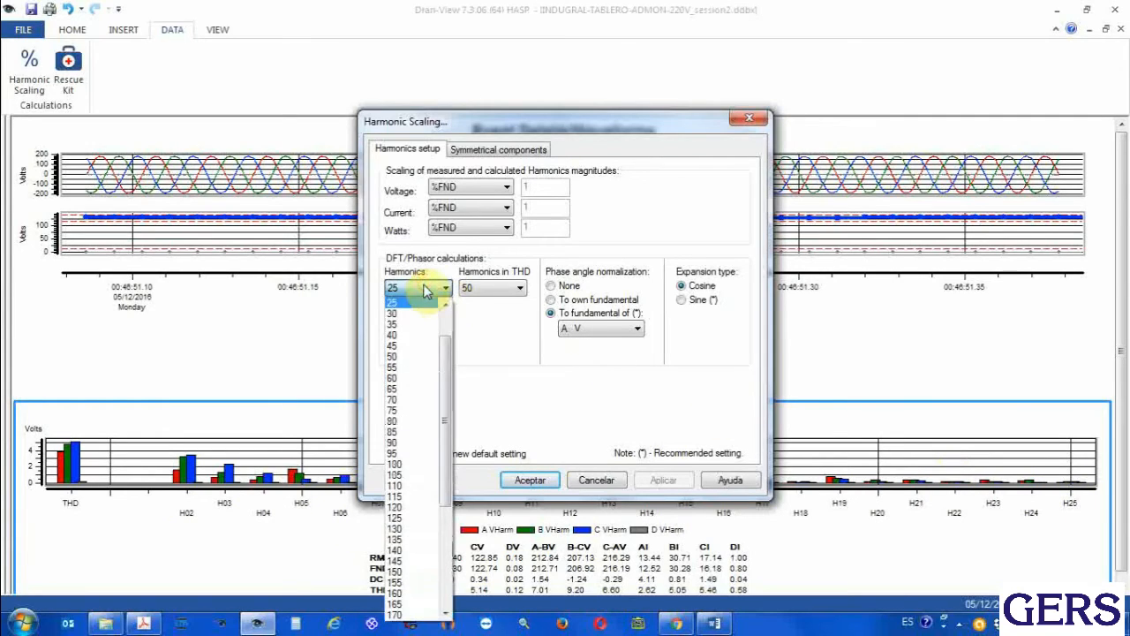
{"action": "left_click_drag", "start_coordinate": [441, 342], "coordinate": [449, 527]}
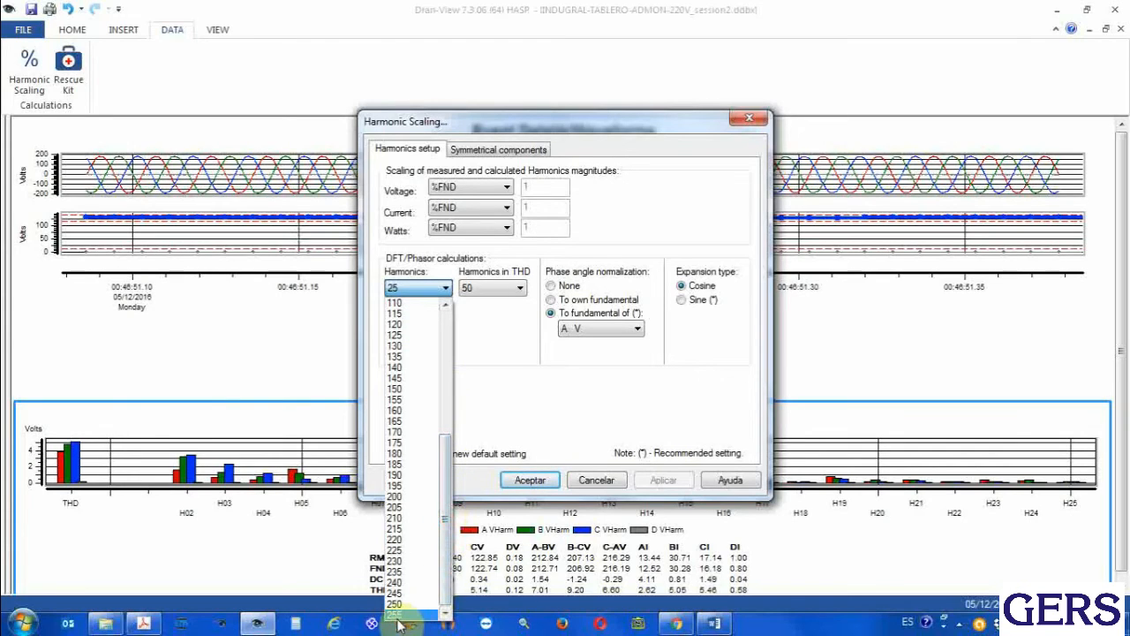
{"action": "left_click_drag", "start_coordinate": [446, 574], "coordinate": [445, 396]}
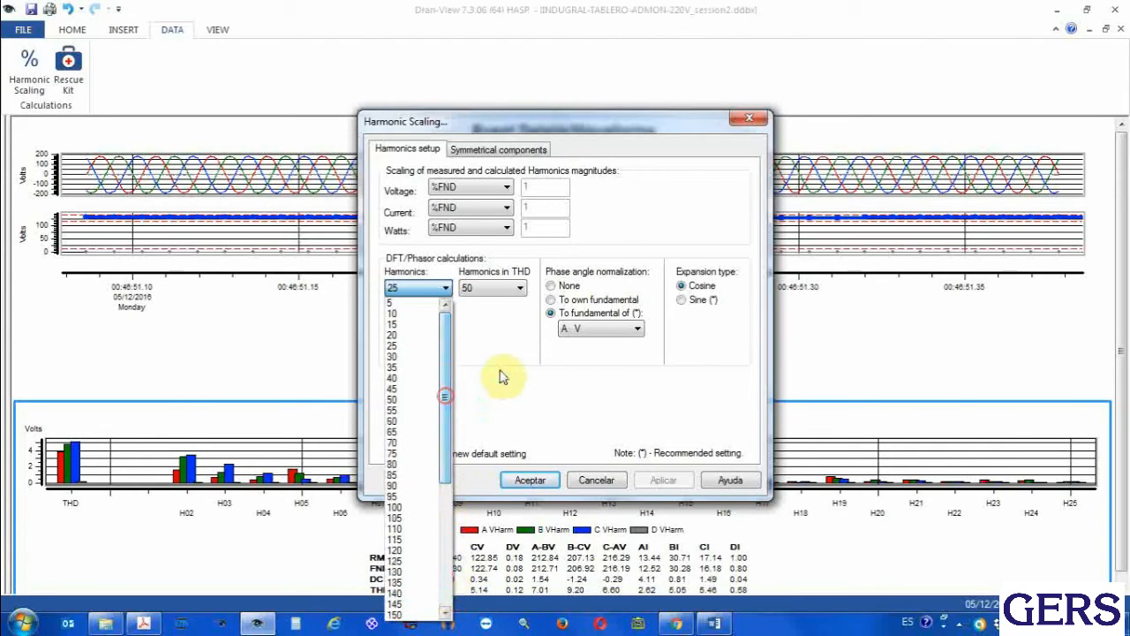
{"action": "scroll", "coordinate": [512, 370], "scroll_direction": "down", "scroll_amount": 5}
{"action": "left_click", "coordinate": [514, 370]}
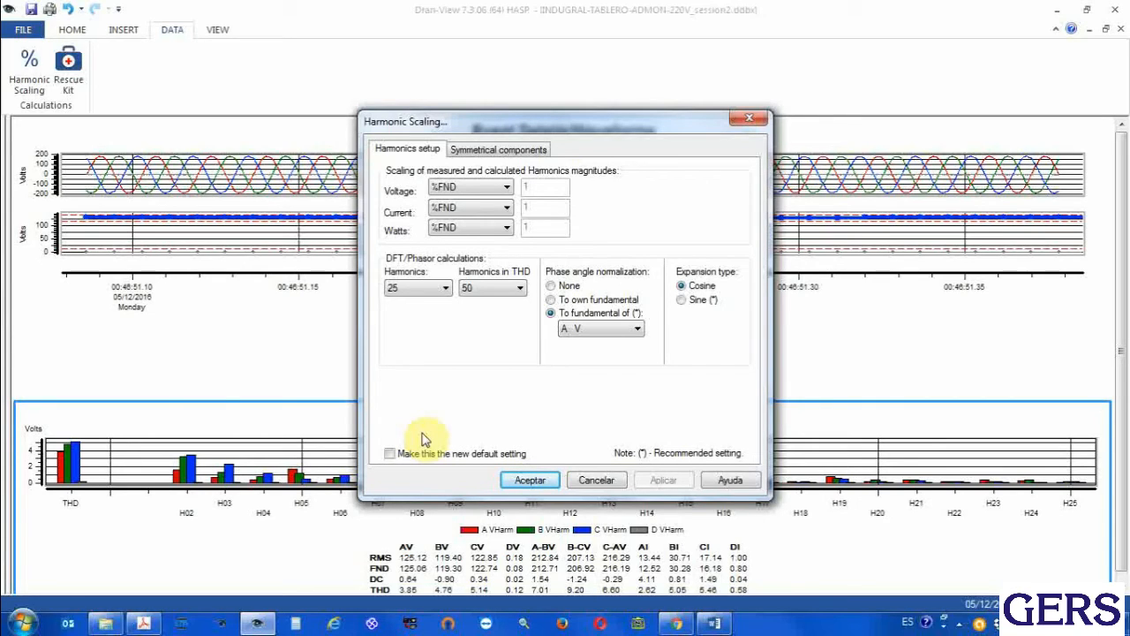
{"action": "left_click", "coordinate": [409, 287]}
{"action": "left_click_drag", "start_coordinate": [449, 357], "coordinate": [452, 534]}
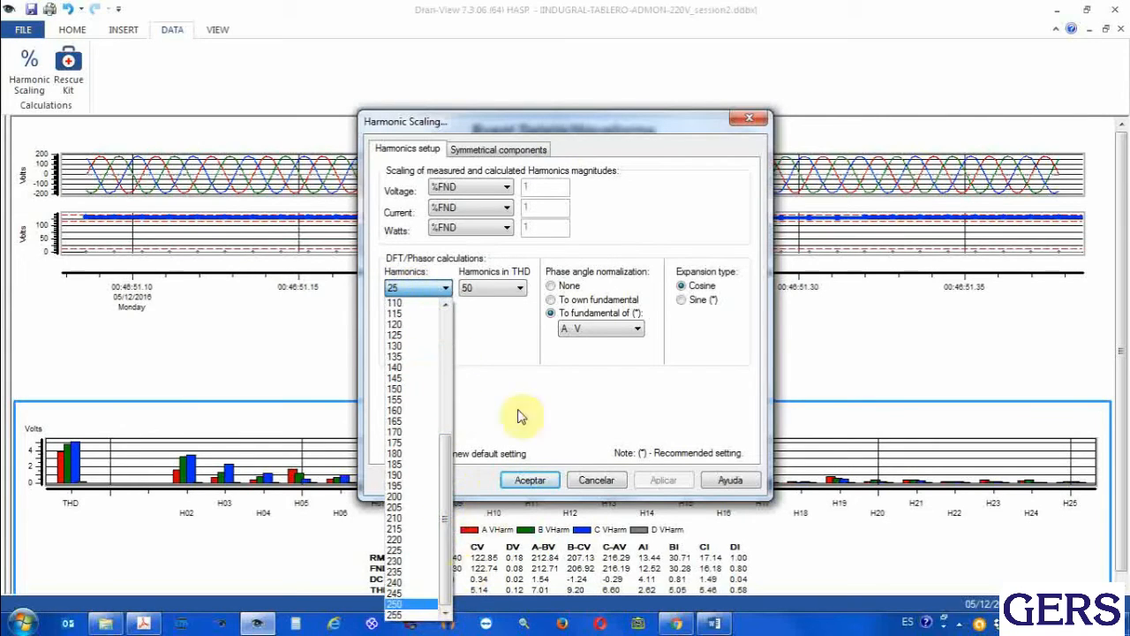
{"action": "left_click", "coordinate": [537, 371]}
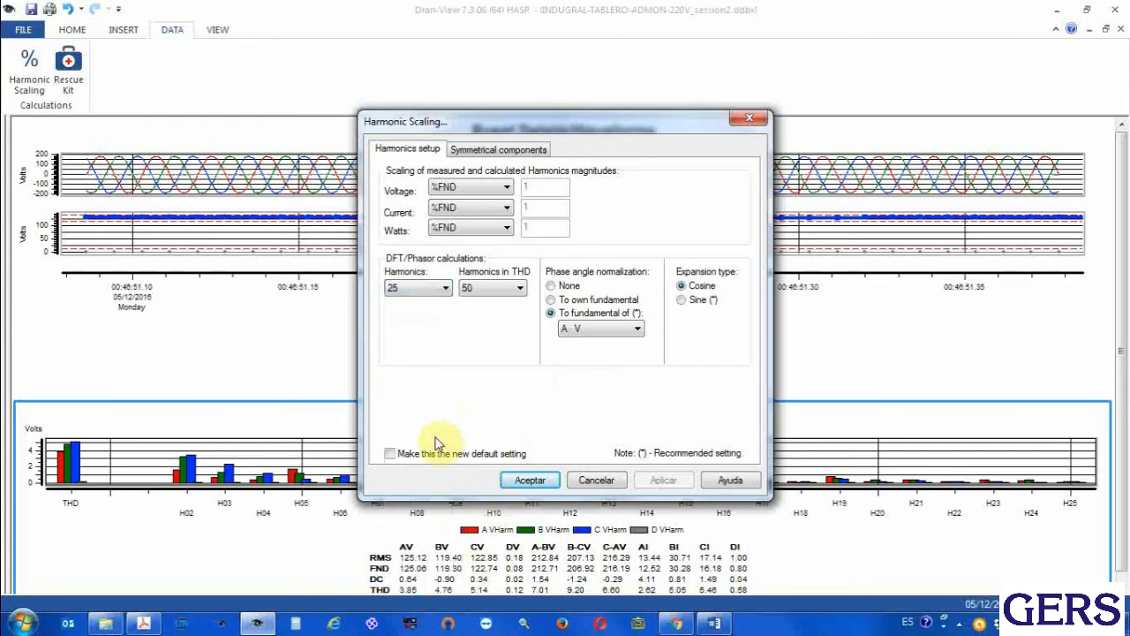
Make the harmonic scaling setup the new default setting and accept it
{"action": "left_click", "coordinate": [391, 454]}
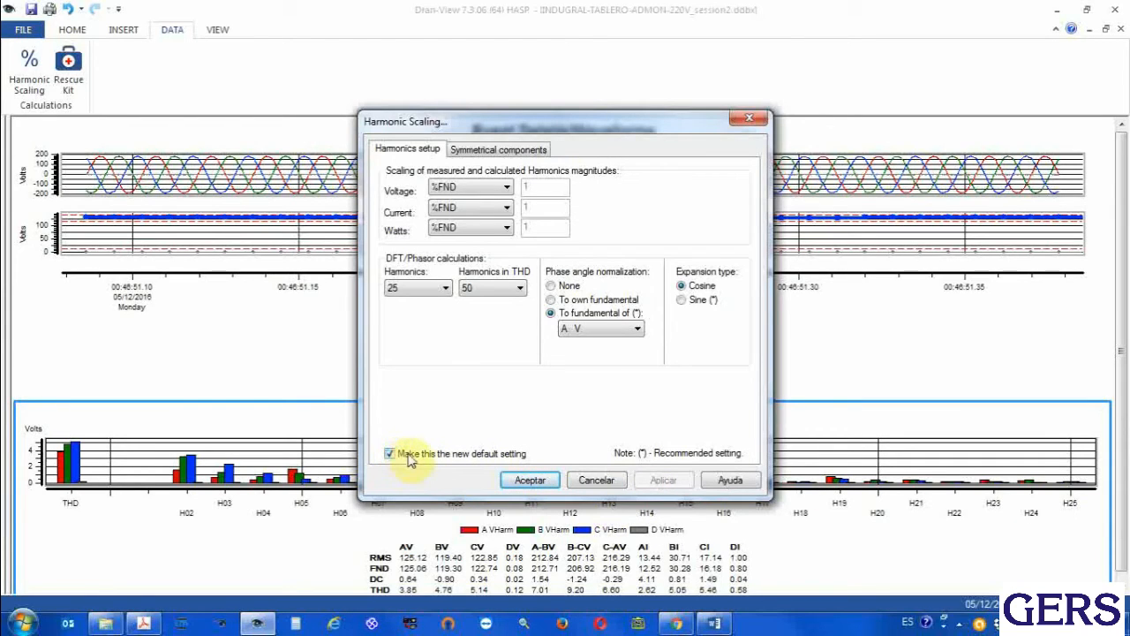
{"action": "left_click", "coordinate": [527, 482]}
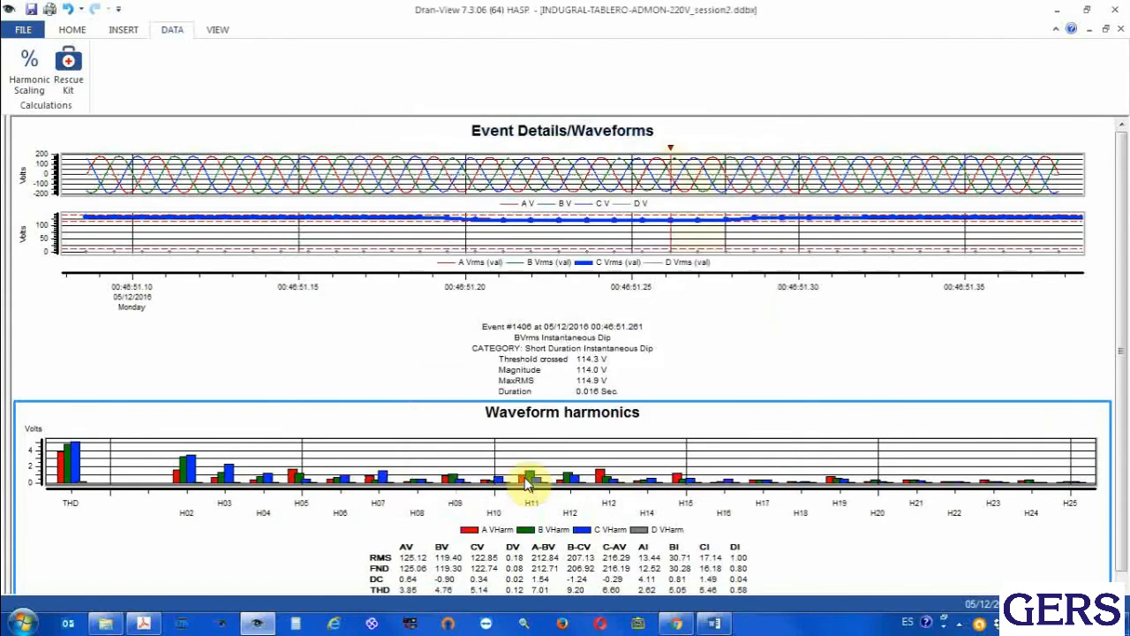
Remove the harmonics chart and mark a waveform time frame from about 00:46:51.09 to 00:46:51.17, before the dip
{"action": "left_click", "coordinate": [123, 30]}
{"action": "left_click", "coordinate": [236, 68]}
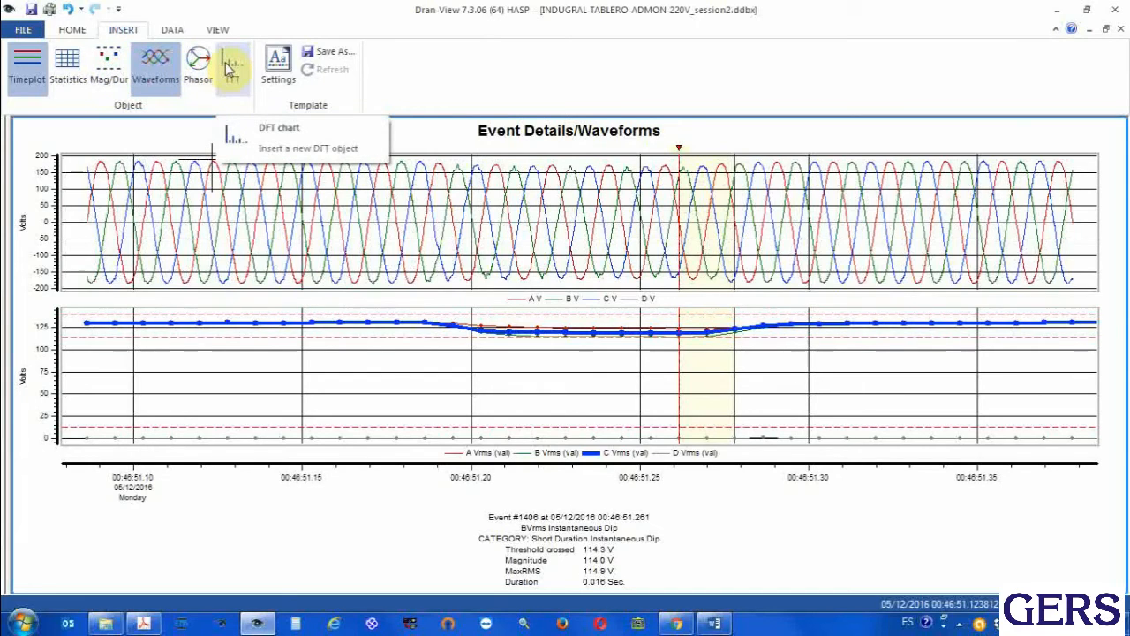
{"action": "left_click", "coordinate": [80, 32]}
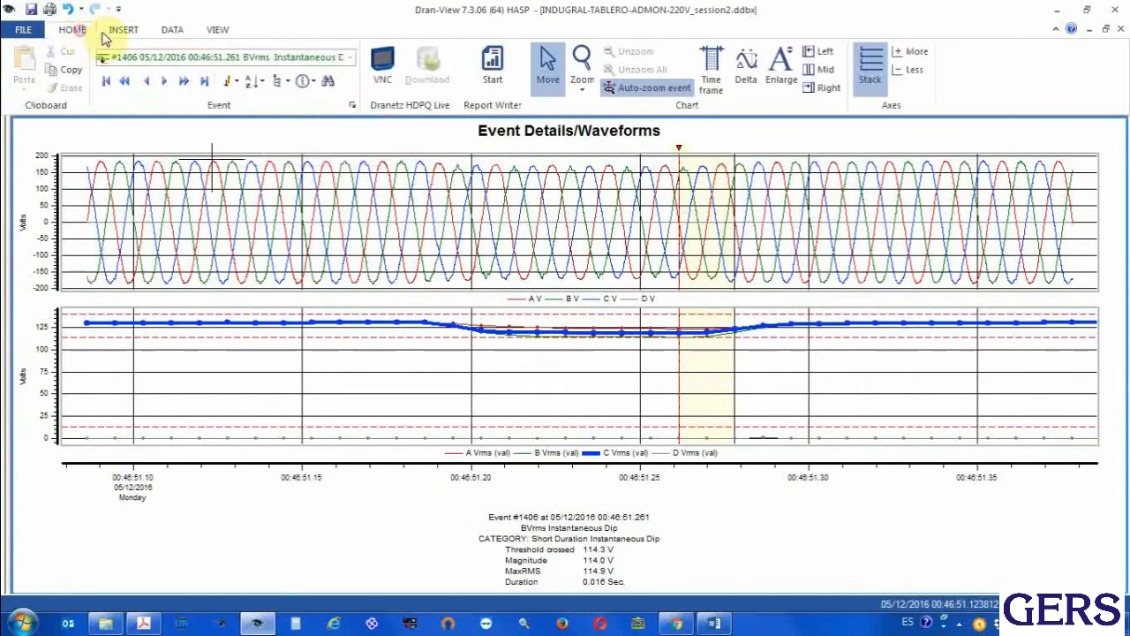
{"action": "left_click", "coordinate": [711, 69]}
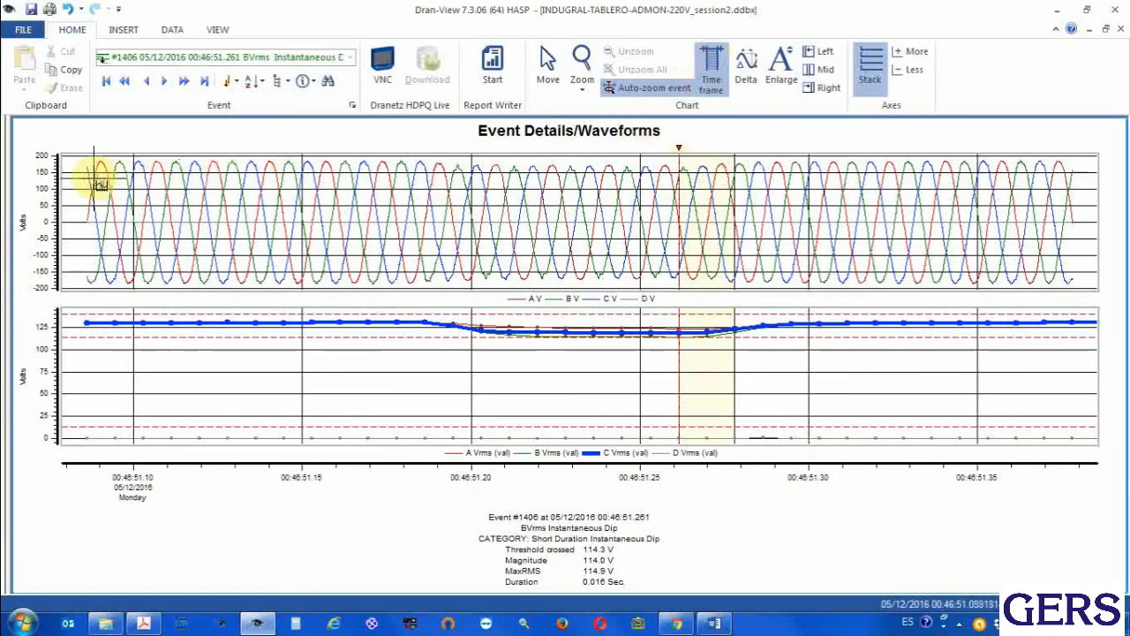
{"action": "left_click_drag", "start_coordinate": [97, 181], "coordinate": [397, 192]}
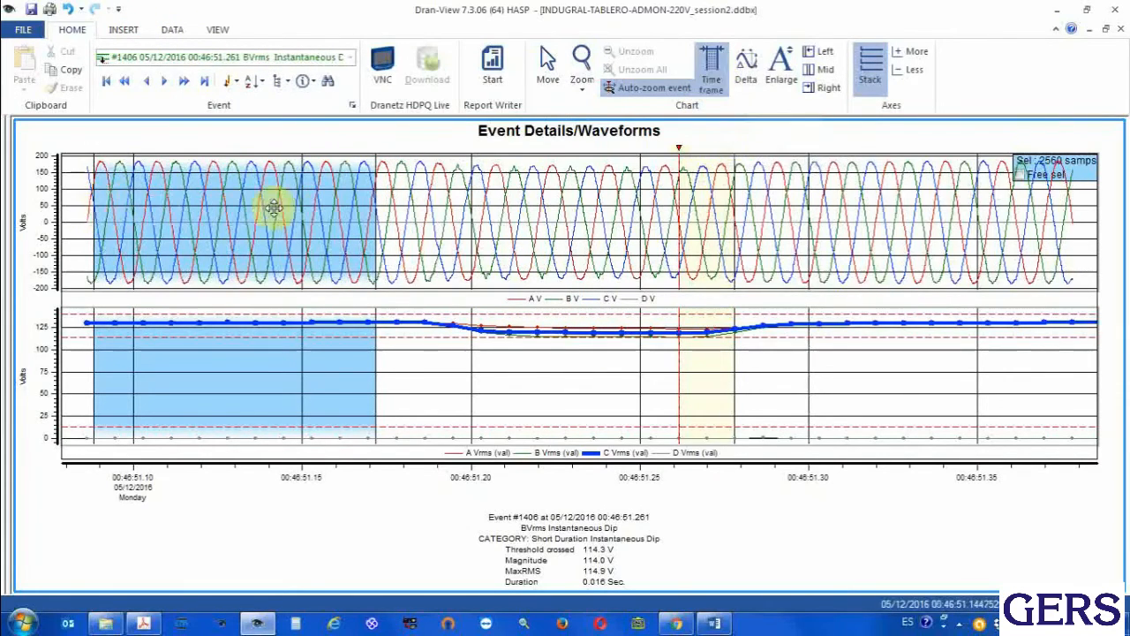
Insert the FFT chart for the marked time frame, exclude channel D from the VHarm voltage spectra, and examine the harmonics
{"action": "left_click", "coordinate": [129, 29]}
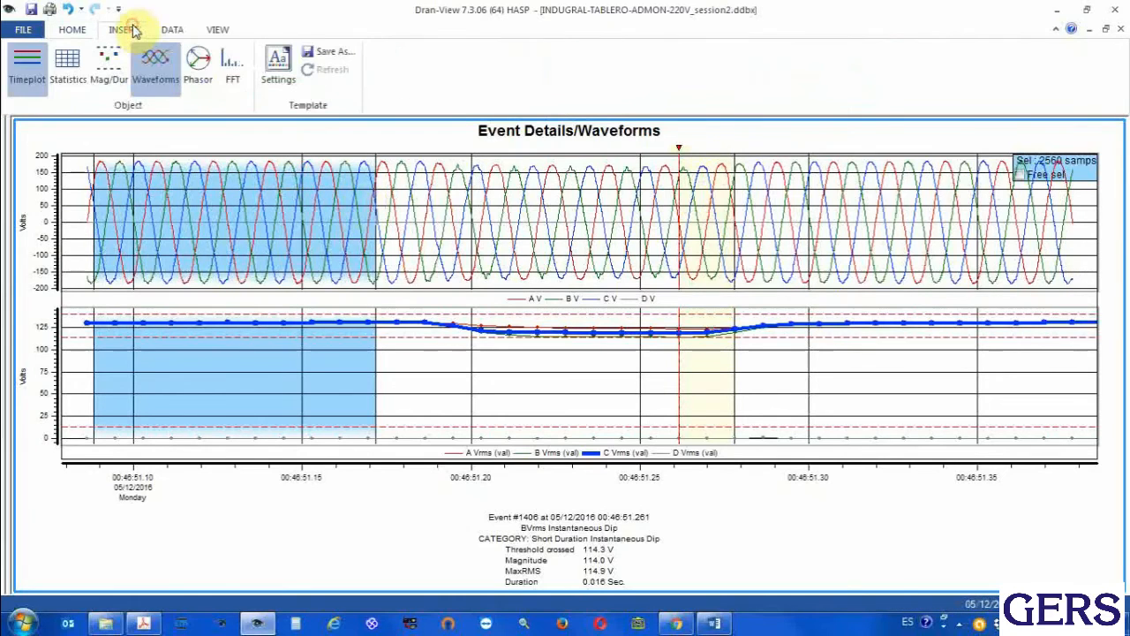
{"action": "left_click", "coordinate": [230, 68]}
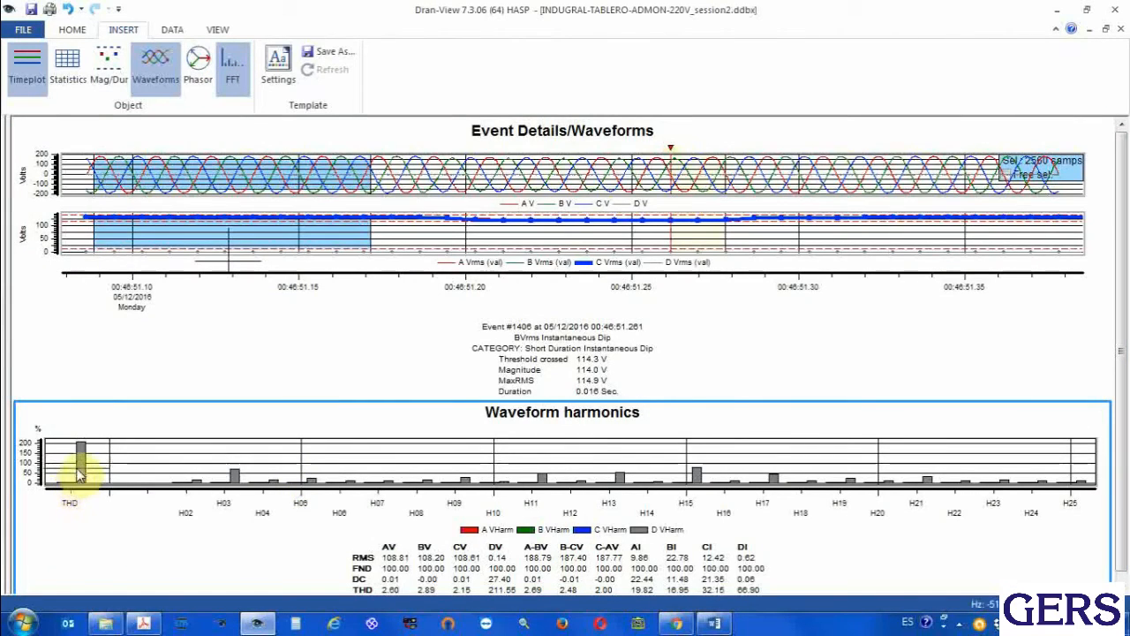
{"action": "double_click", "coordinate": [244, 454]}
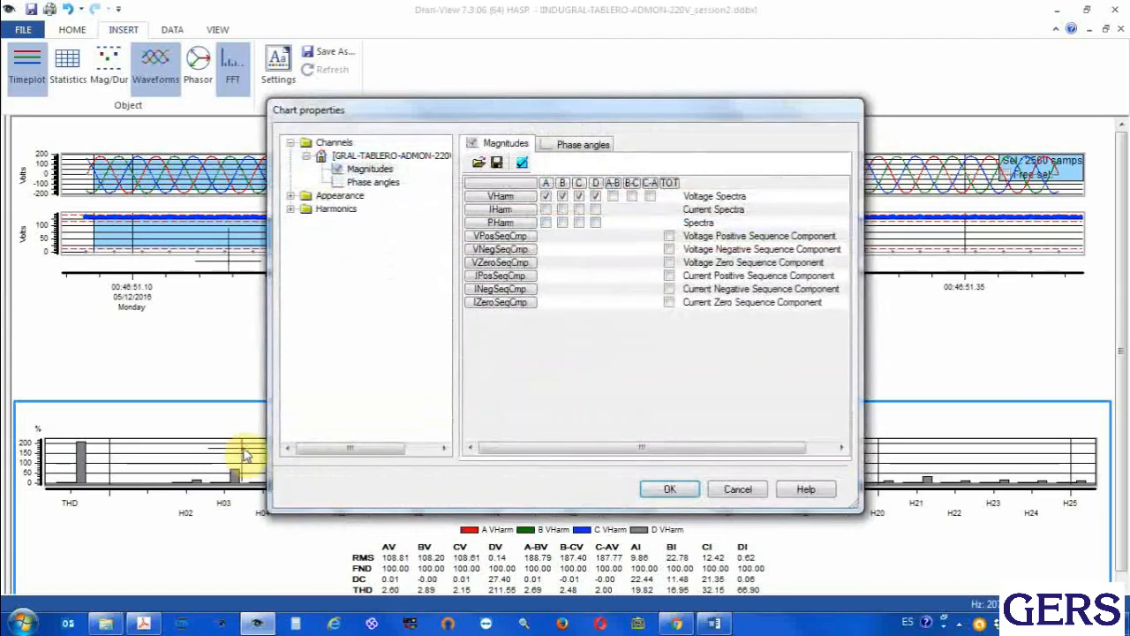
{"action": "left_click", "coordinate": [595, 195]}
{"action": "left_click", "coordinate": [597, 197]}
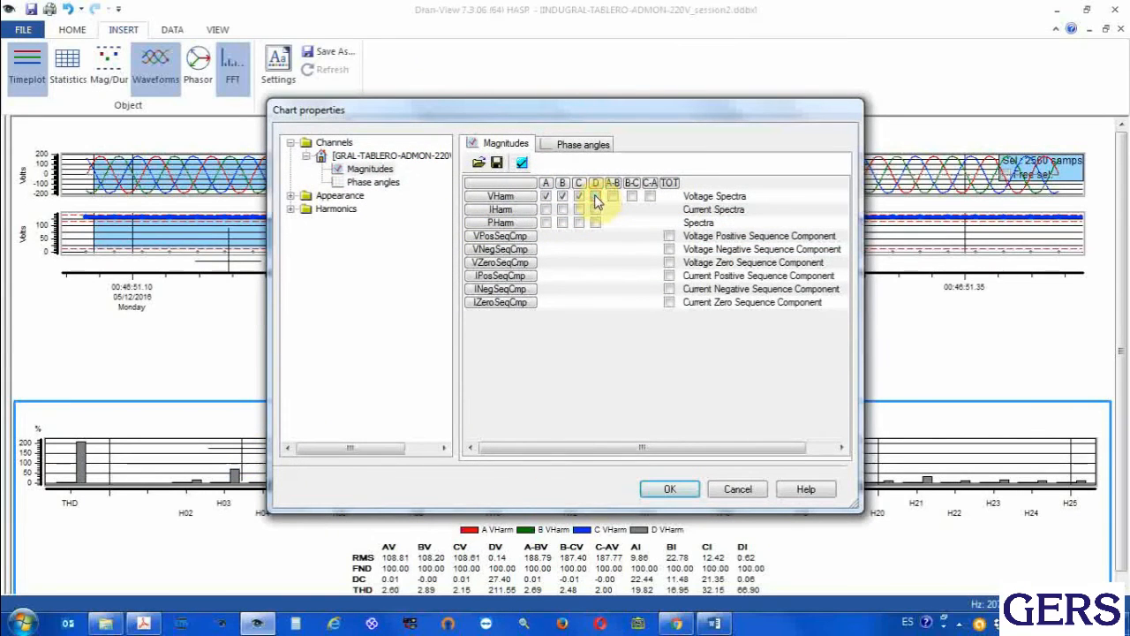
{"action": "left_click", "coordinate": [669, 490]}
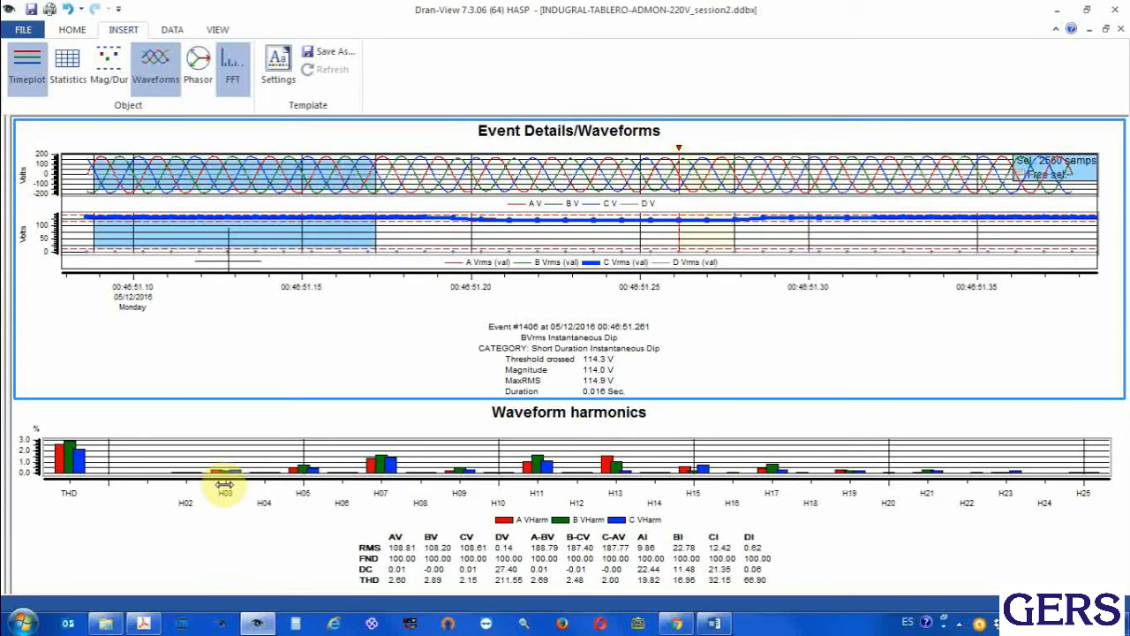
{"action": "mouse_move", "coordinate": [385, 478]}
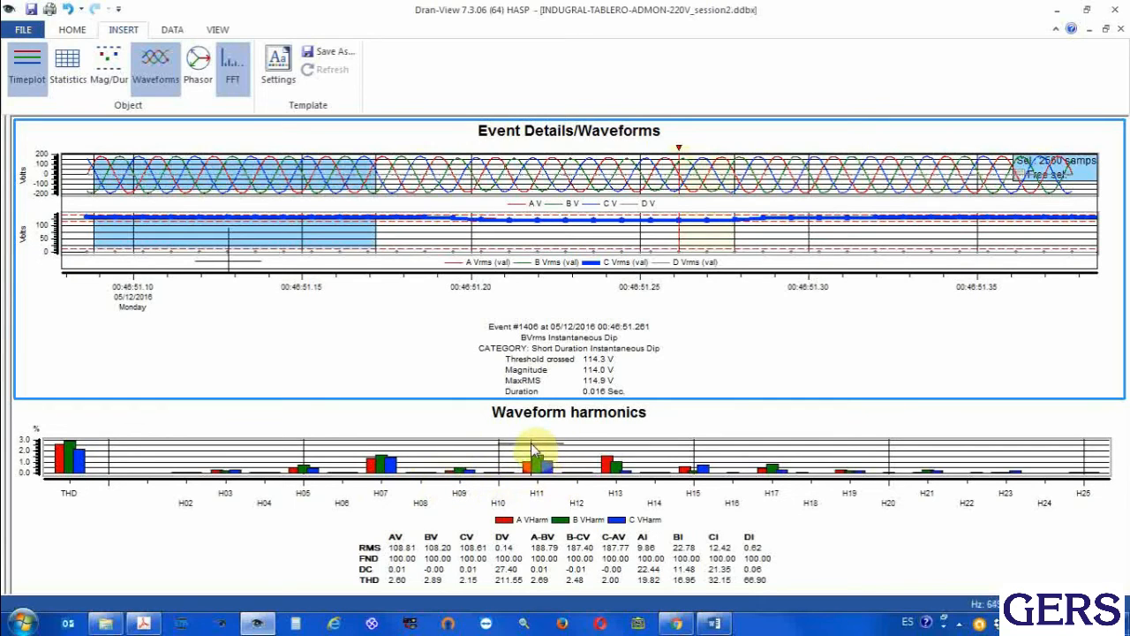
{"action": "mouse_move", "coordinate": [533, 451]}
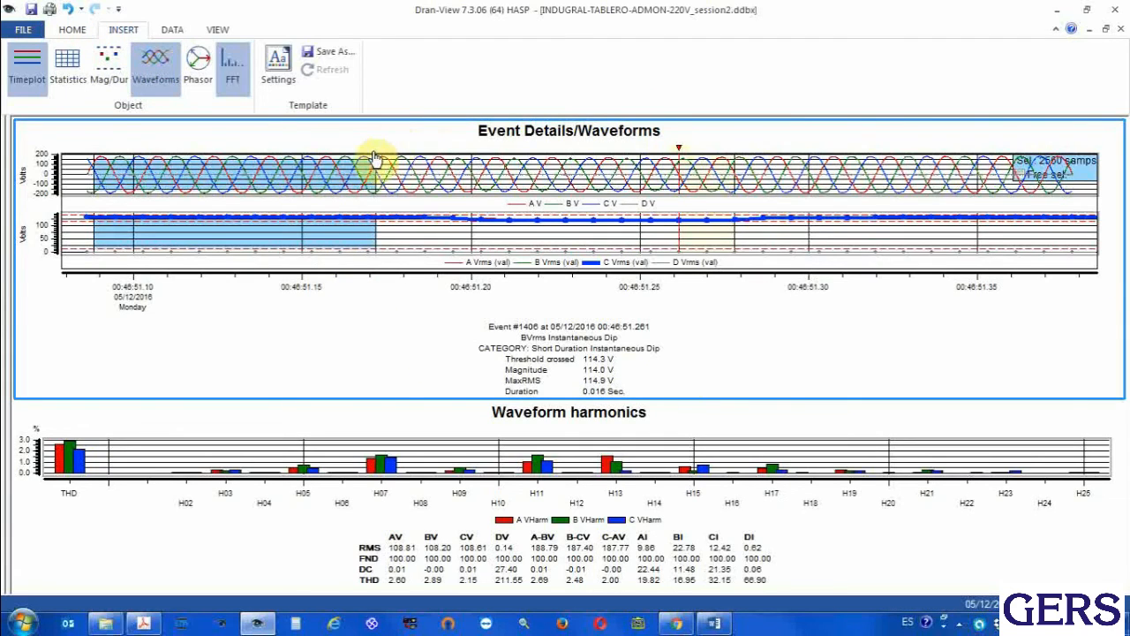
Remove the Event Details/Waveforms chart so the harmonics chart fills the view, and examine the THD bars for channels A, B and C
{"action": "left_click", "coordinate": [159, 79]}
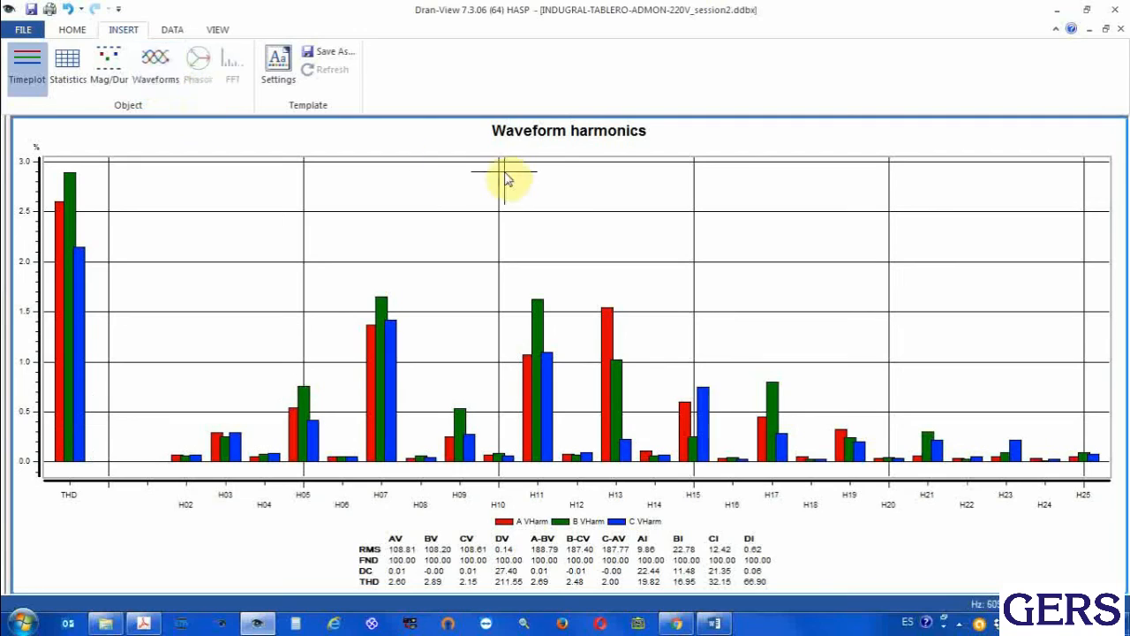
{"action": "mouse_move", "coordinate": [508, 179]}
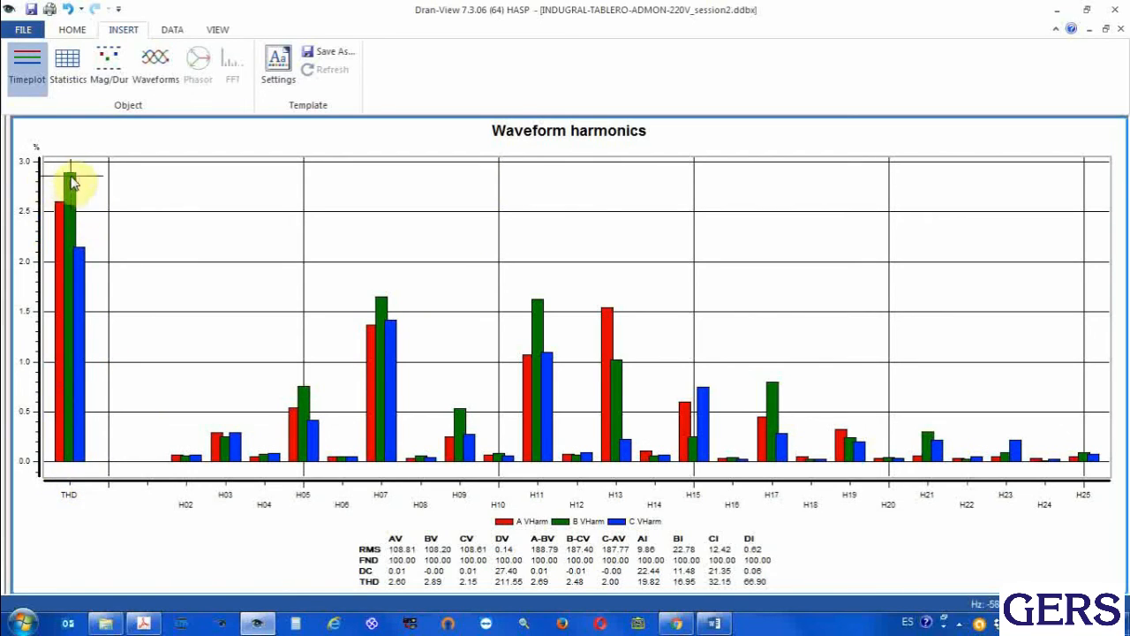
{"action": "mouse_move", "coordinate": [73, 180]}
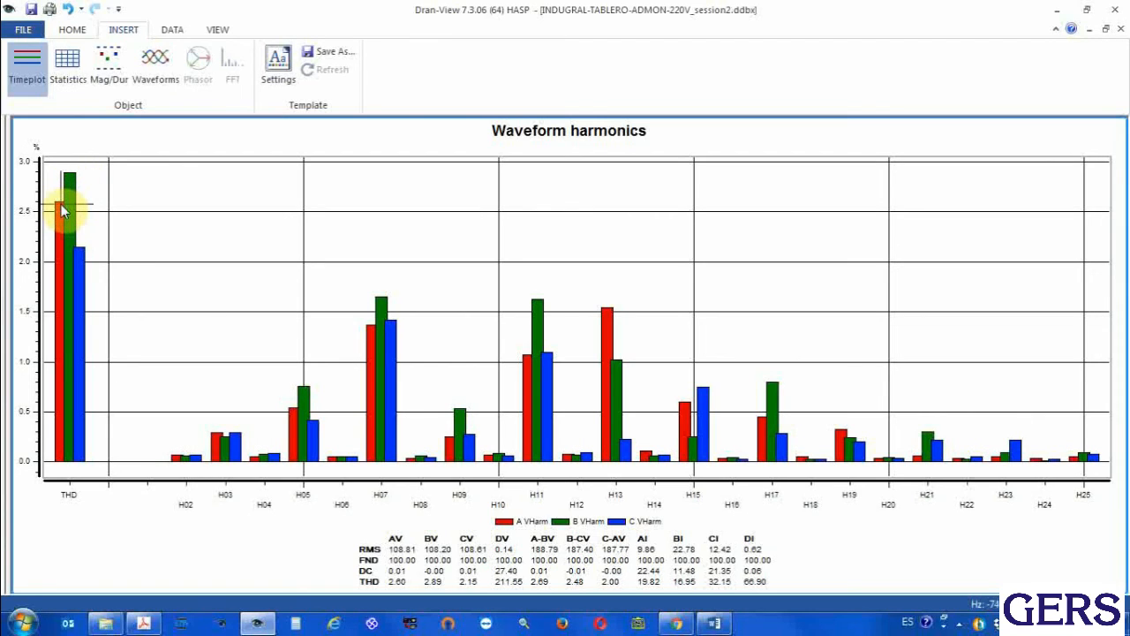
{"action": "mouse_move", "coordinate": [62, 210]}
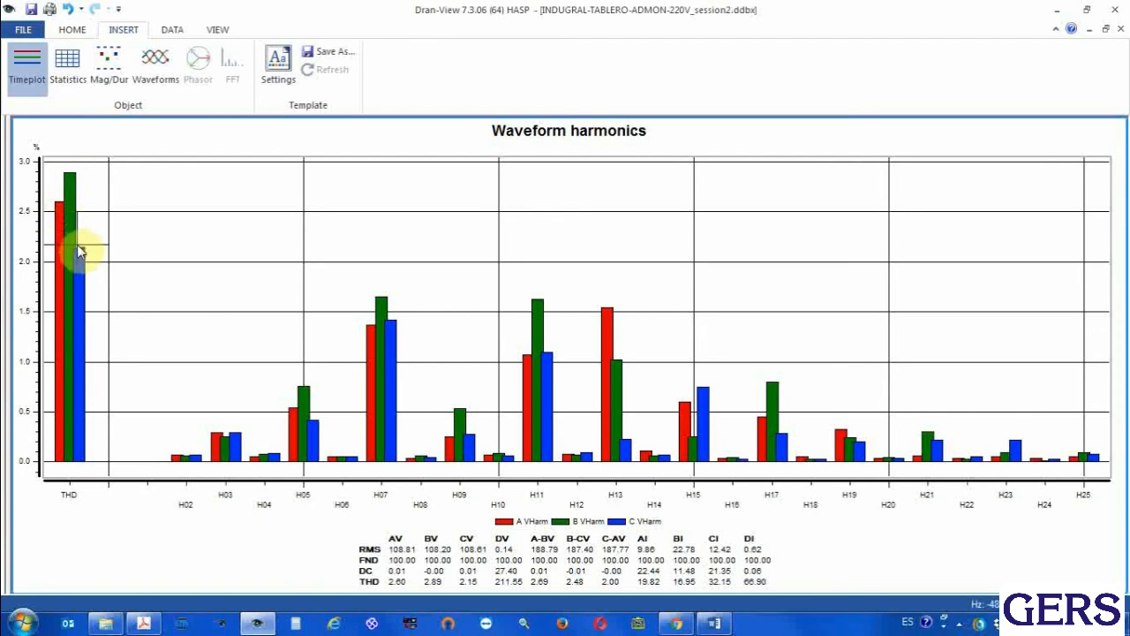
{"action": "mouse_move", "coordinate": [82, 256]}
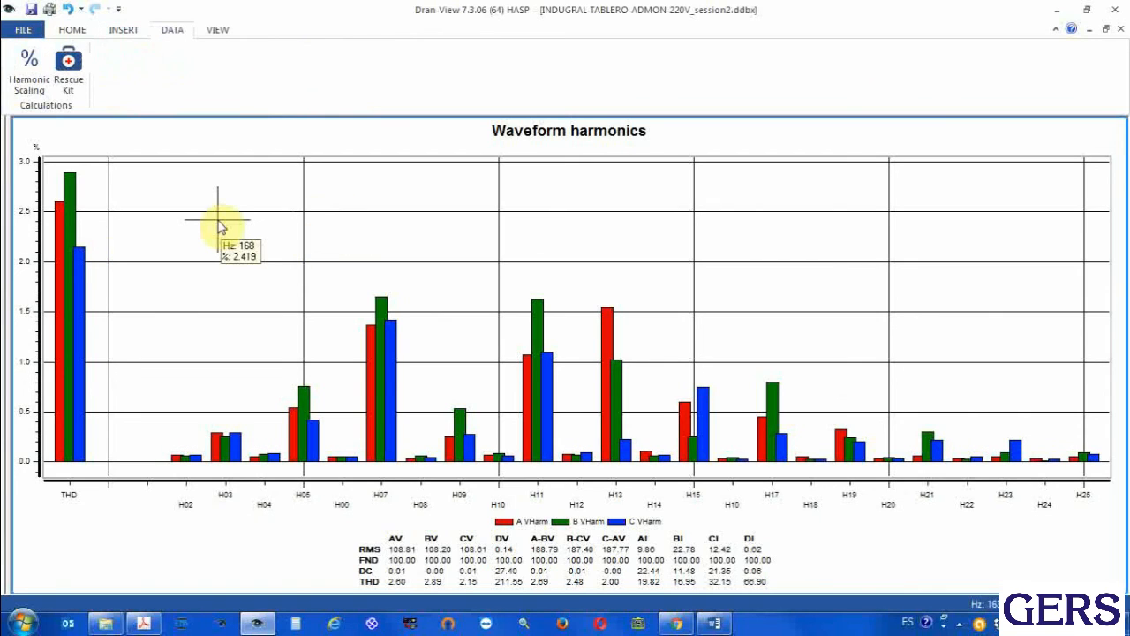
Copy the Waveform harmonics chart, paste it below the existing chart in the Word document Documento1, and return to Dran-View
{"action": "right_click", "coordinate": [217, 220]}
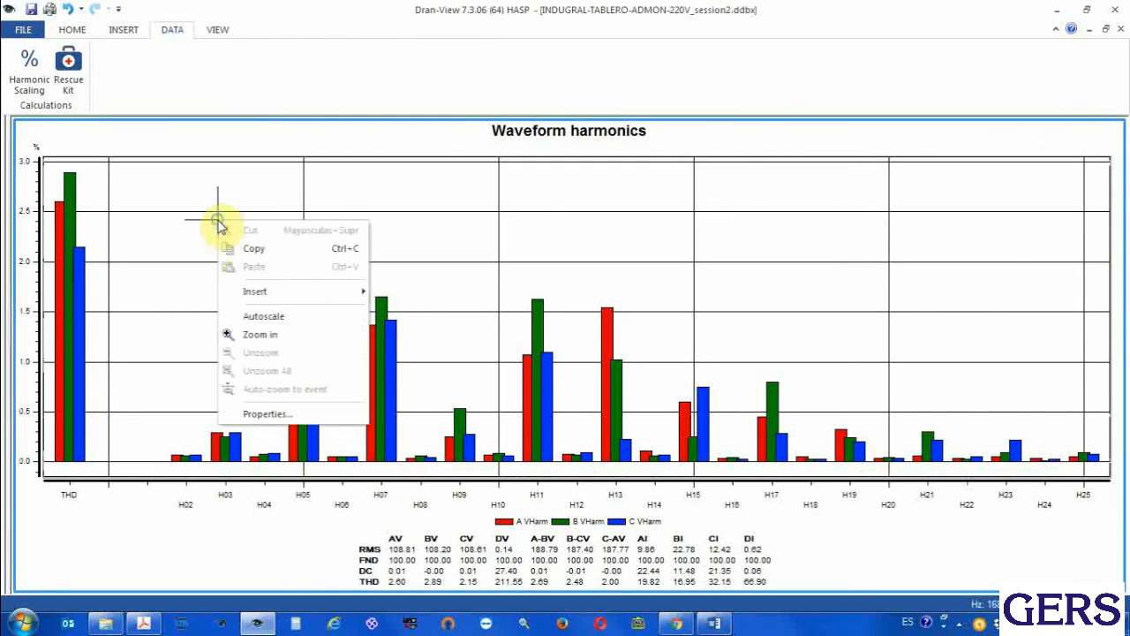
{"action": "left_click", "coordinate": [275, 252]}
{"action": "left_click", "coordinate": [717, 626]}
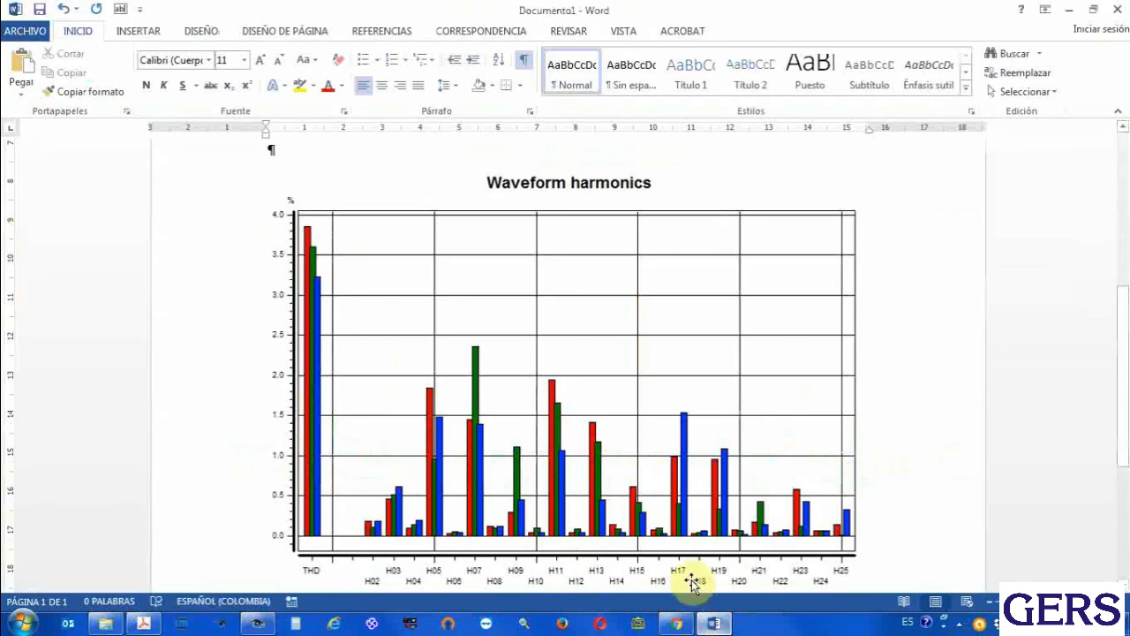
{"action": "scroll", "coordinate": [689, 583], "scroll_direction": "down", "scroll_amount": 5}
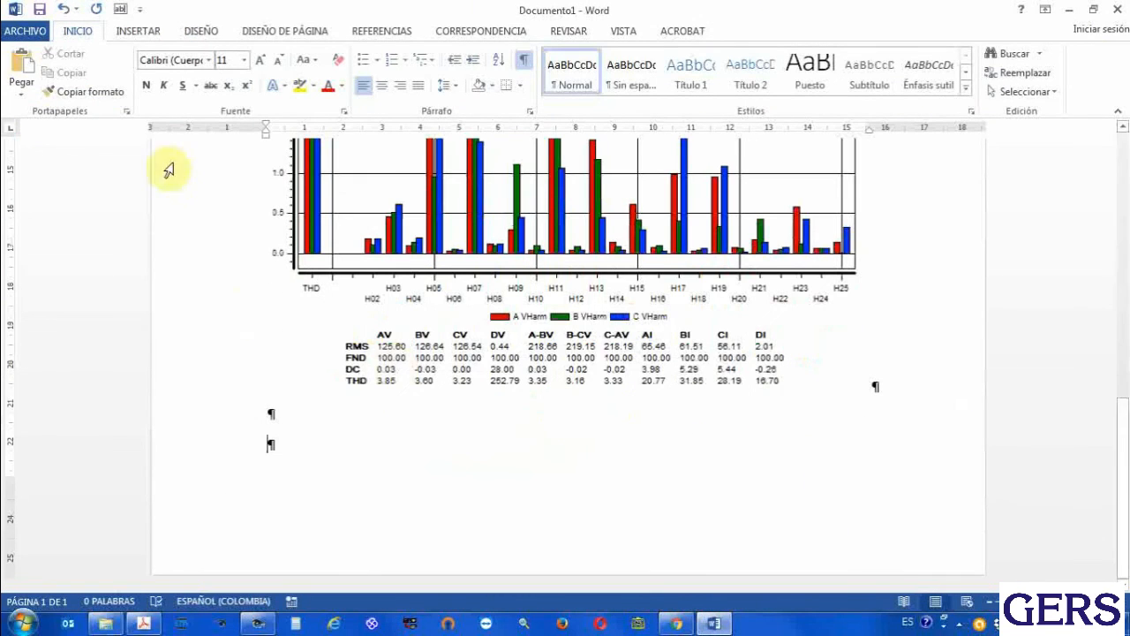
{"action": "left_click", "coordinate": [20, 67]}
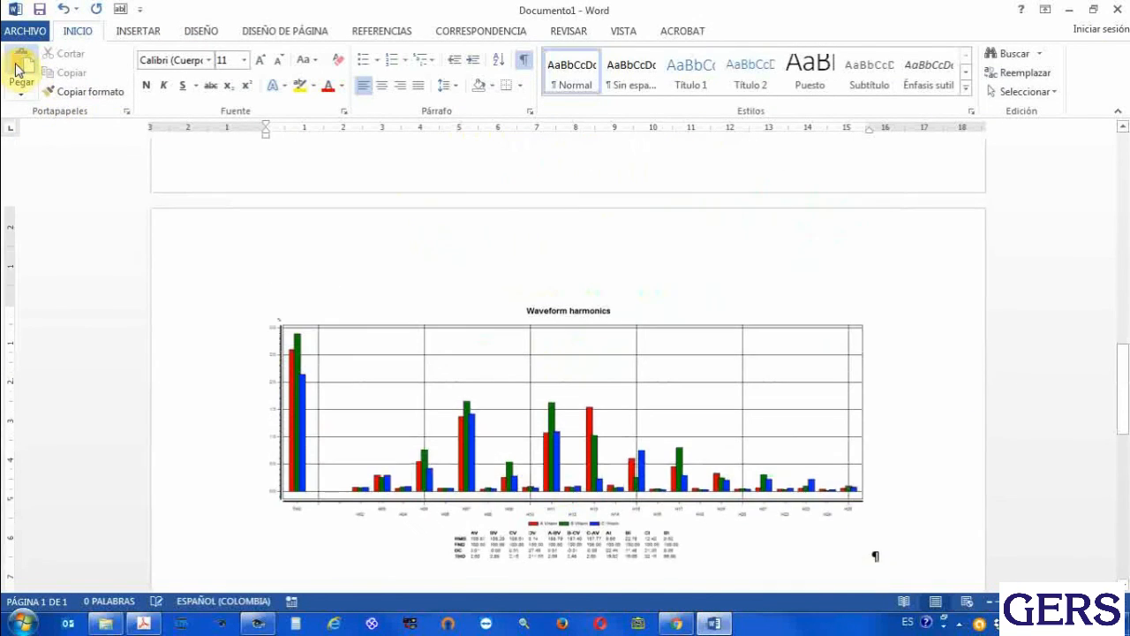
{"action": "left_click", "coordinate": [258, 623]}
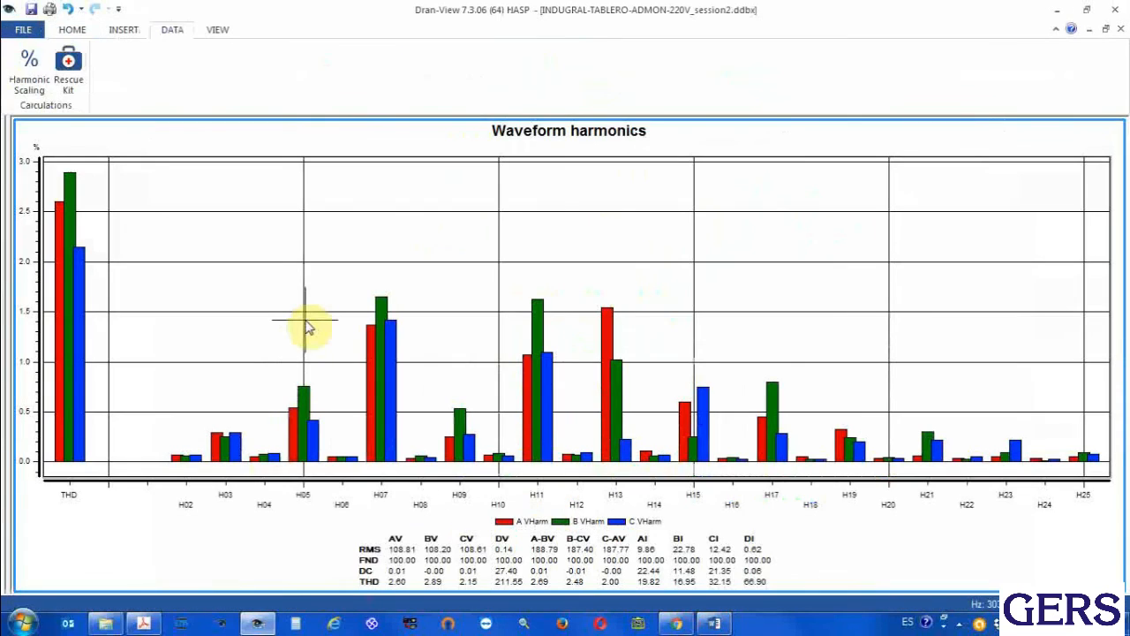